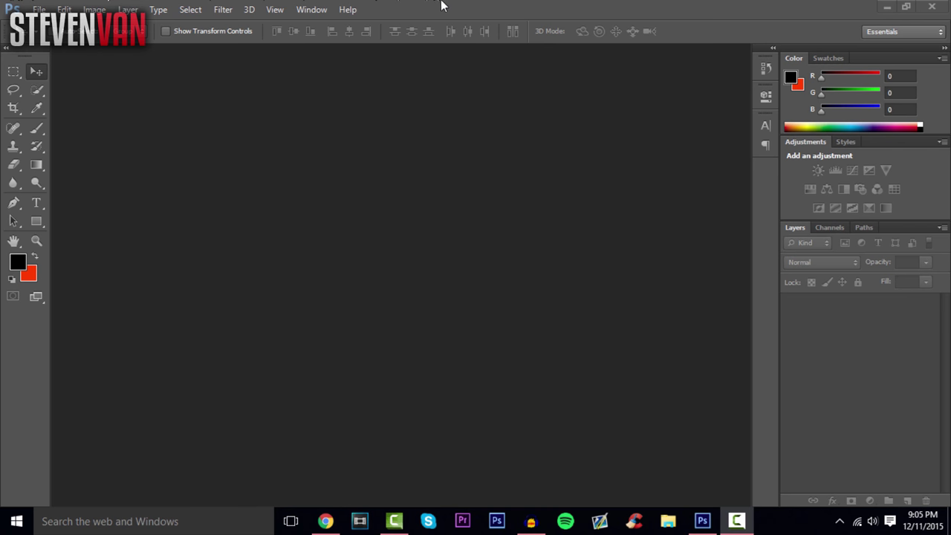
# - Create a new 500 × 500 pixel document at 72 pixels/inch in RGB Color with a transparent background
pyautogui.click(38, 9)
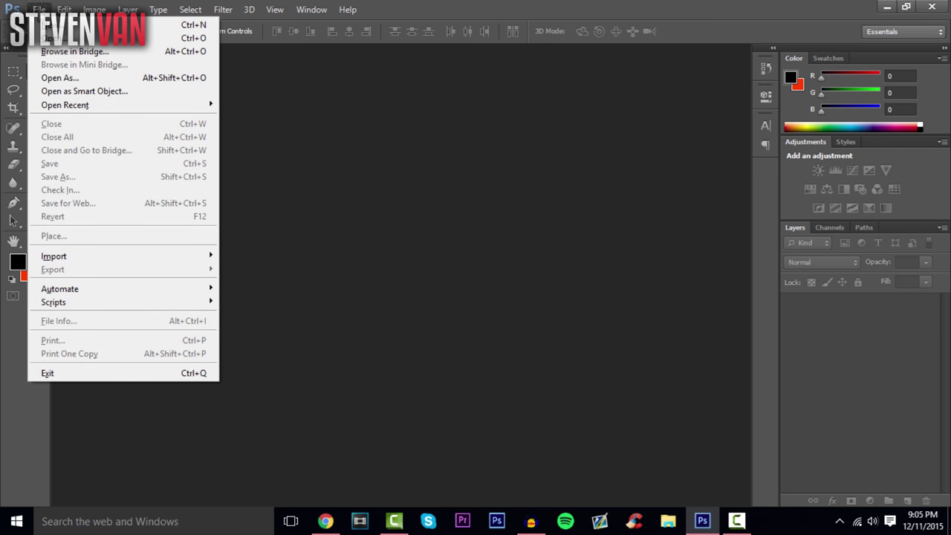
pyautogui.click(44, 23)
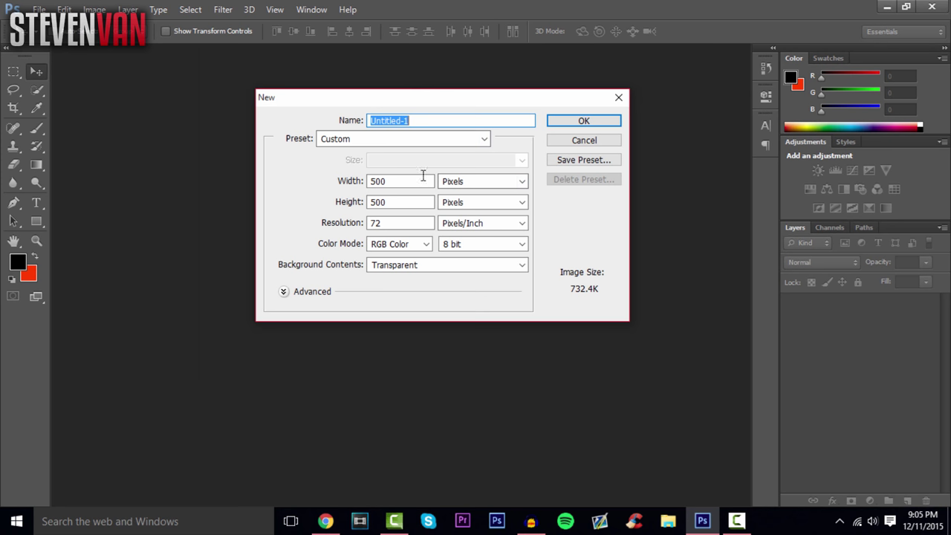
pyautogui.click(481, 182)
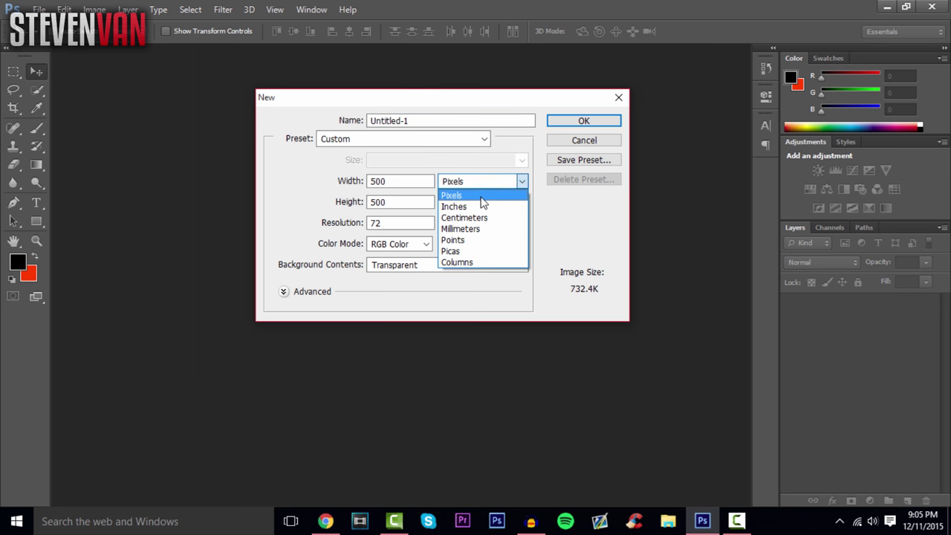
pyautogui.click(476, 193)
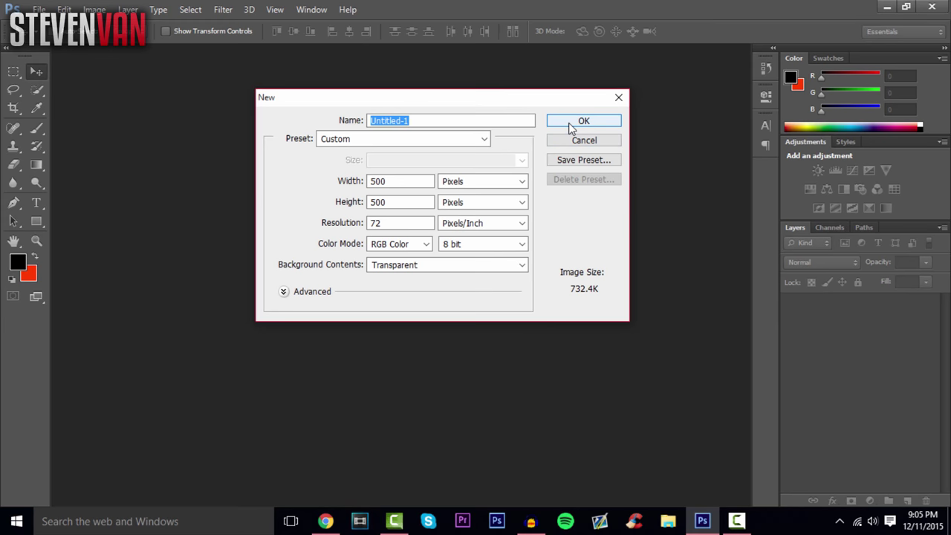
pyautogui.click(581, 122)
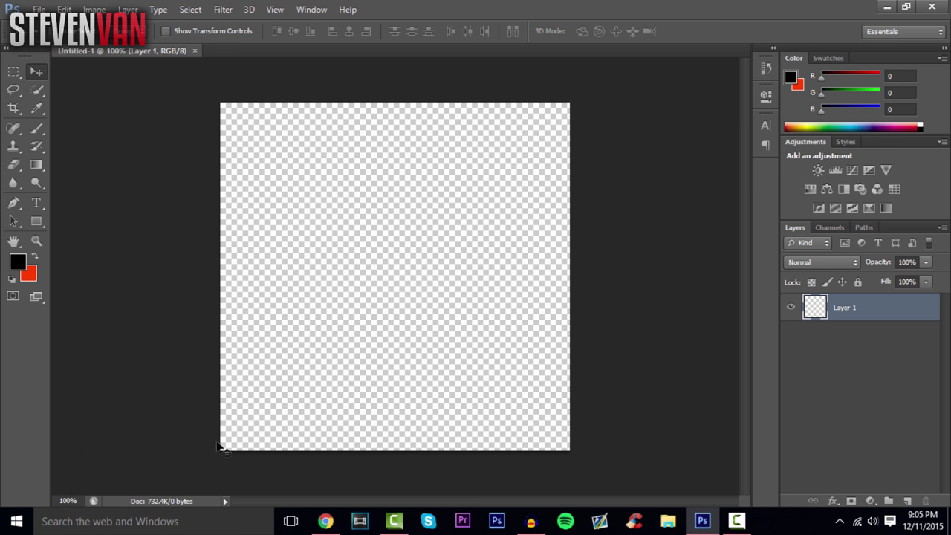
# - Place the portrait photo of the person in the blue polo shirt from Downloads onto the canvas and commit it
pyautogui.click(43, 8)
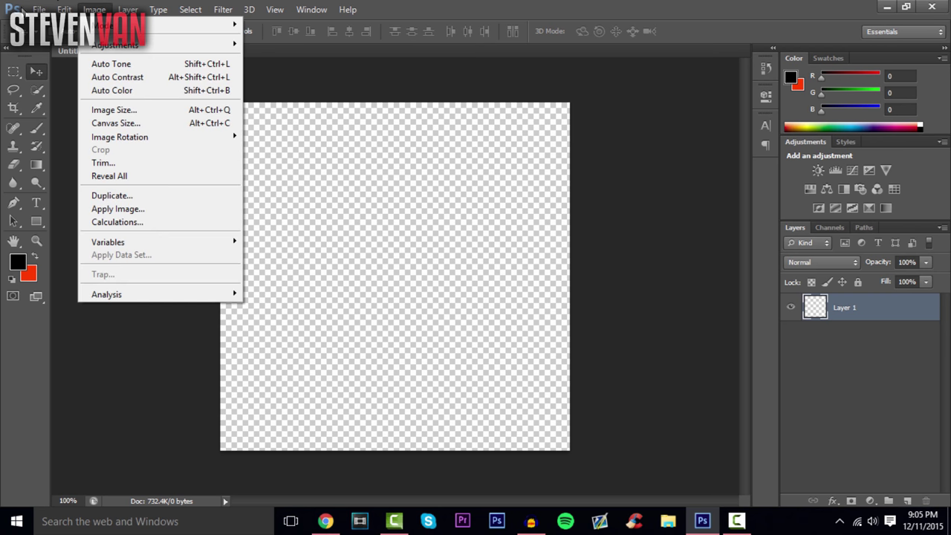
pyautogui.click(50, 236)
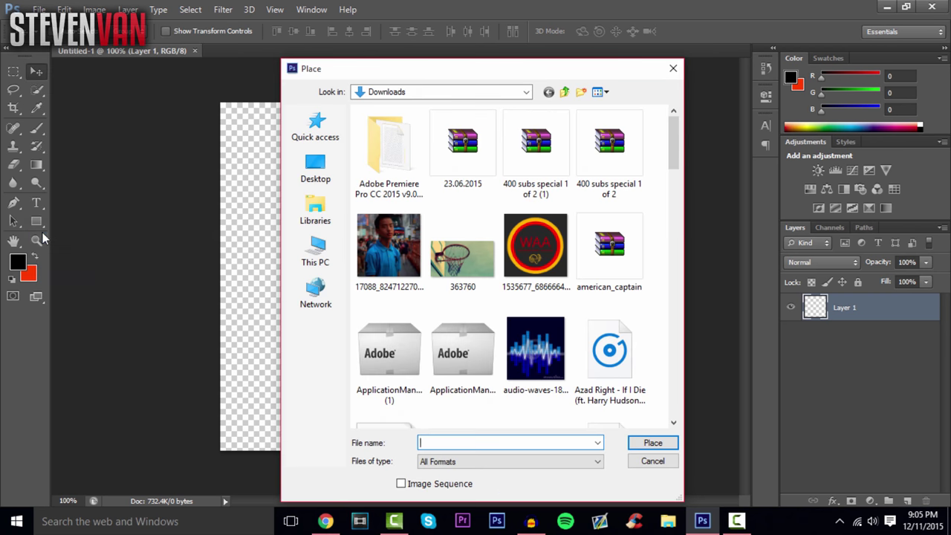
pyautogui.doubleClick(383, 249)
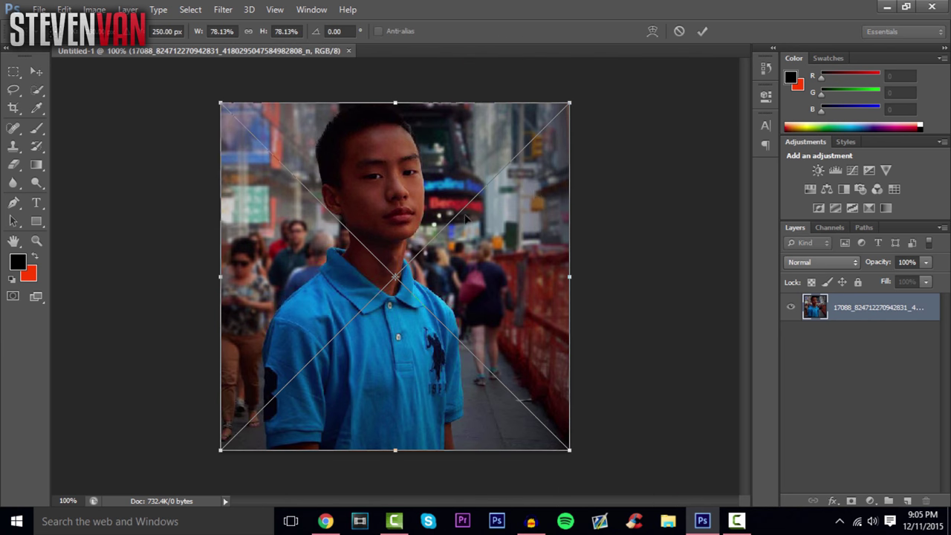
pyautogui.click(702, 31)
pyautogui.hotkey('ctrl', '0')
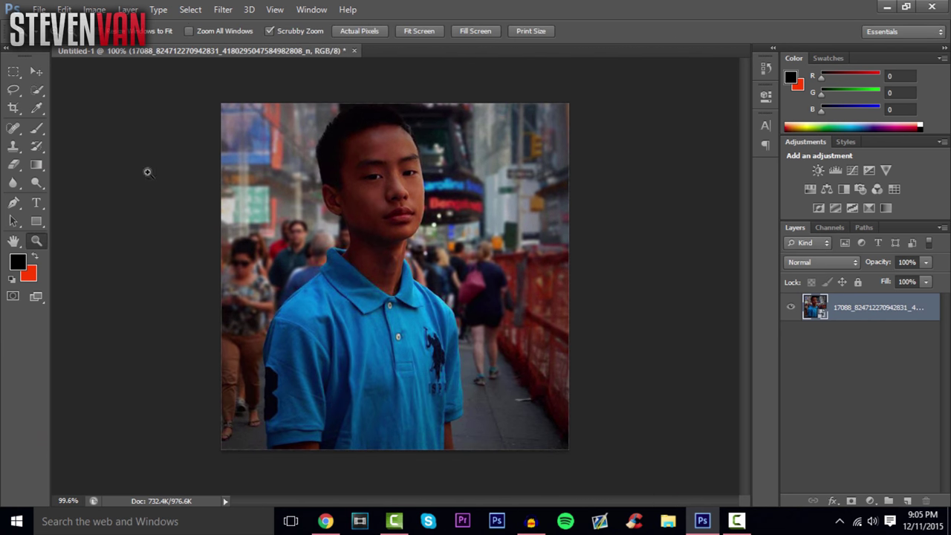
pyautogui.click(38, 77)
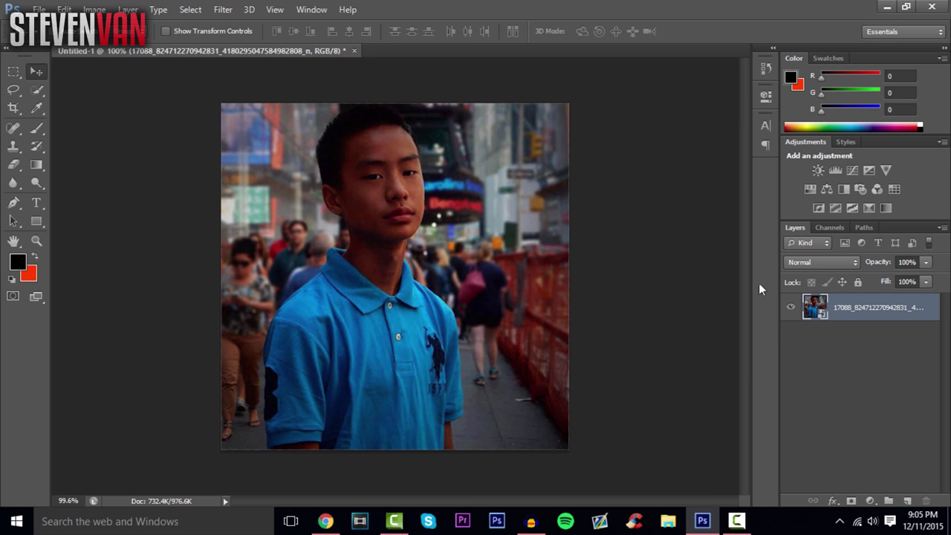
# - Select the person's whole figure, from shirt to hair, with the Quick Selection Tool
pyautogui.click(37, 91)
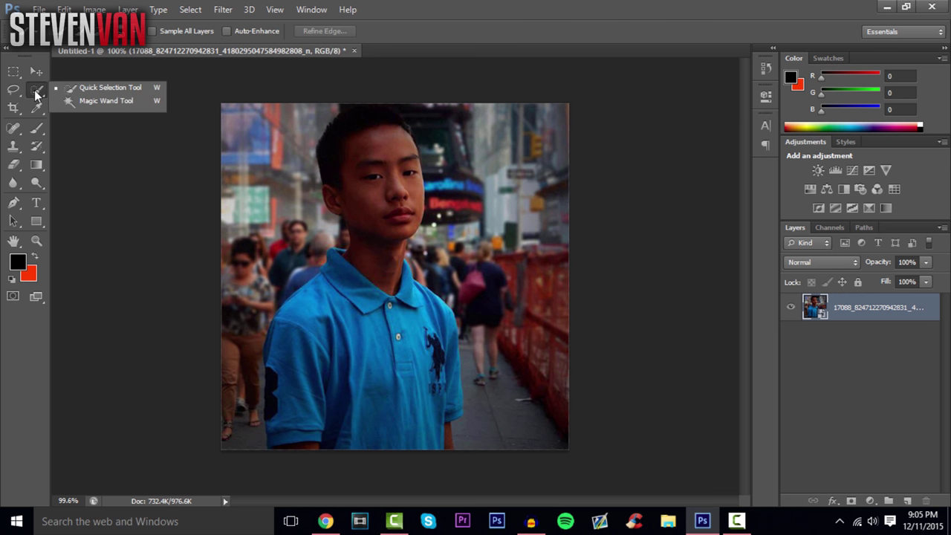
pyautogui.click(72, 90)
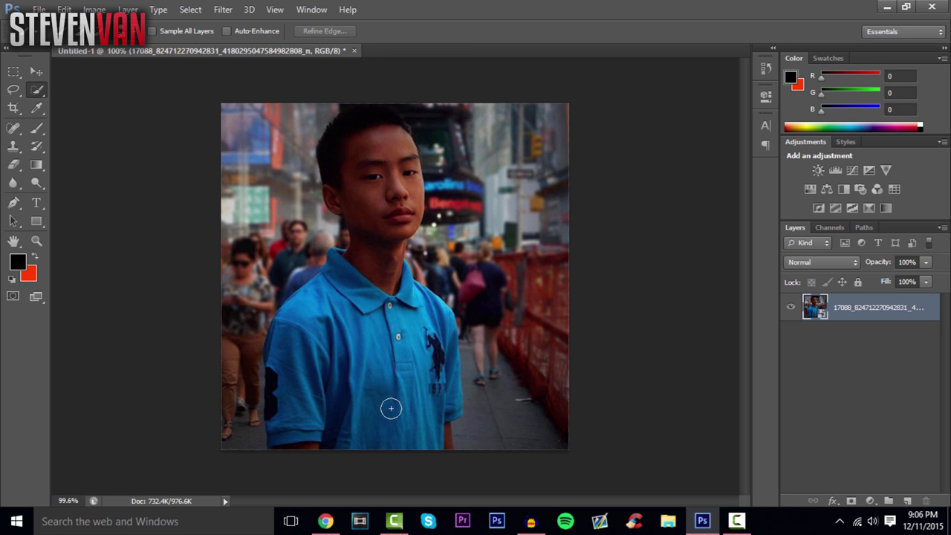
pyautogui.moveTo(365, 374)
pyautogui.mouseDown()
pyautogui.moveTo(355, 328)
pyautogui.moveTo(374, 246)
pyautogui.moveTo(377, 153)
pyautogui.moveTo(404, 344)
pyautogui.moveTo(421, 376)
pyautogui.mouseUp()
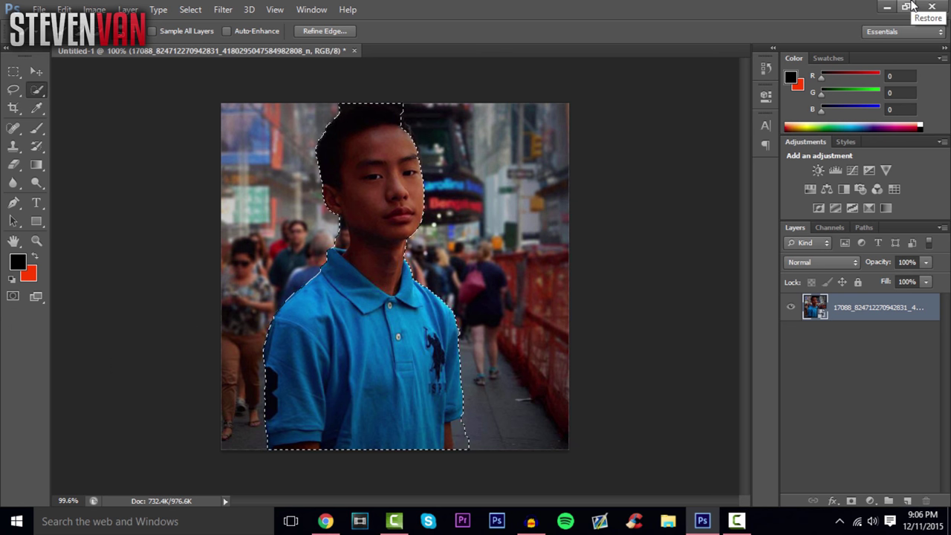
# - Copy the selected figure to a new layer and delete the original photo layer
pyautogui.hotkey('ctrl', 'j')
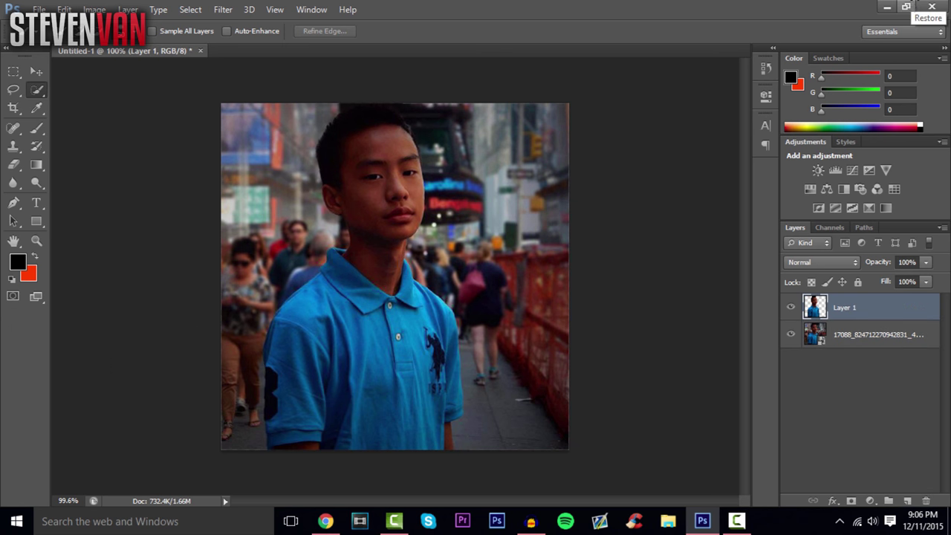
pyautogui.click(880, 342)
pyautogui.press('Delete')
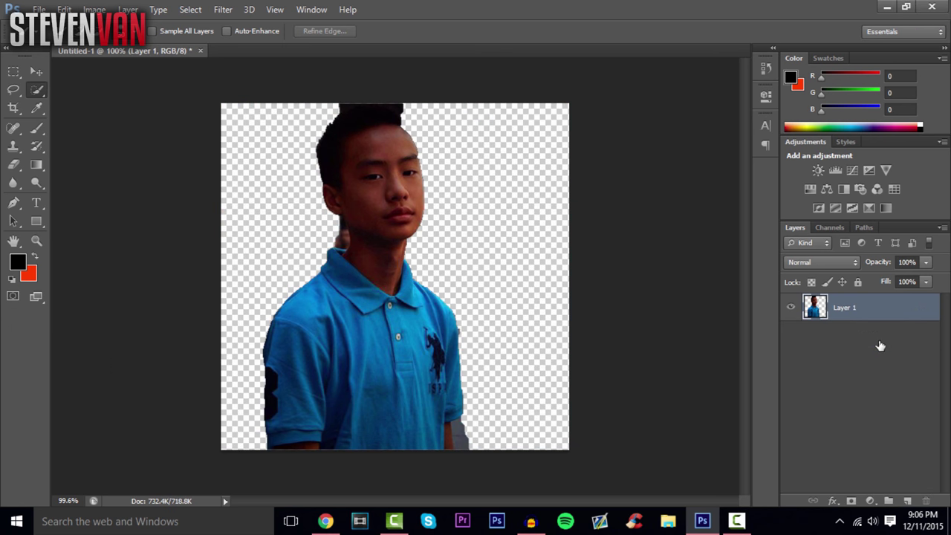
# - Quick-select the leftover grey background beside the forearm below the polo logo, delete it and clear the selection
pyautogui.click(466, 438)
pyautogui.hotkey('ctrl', 'd')
pyautogui.click(36, 241)
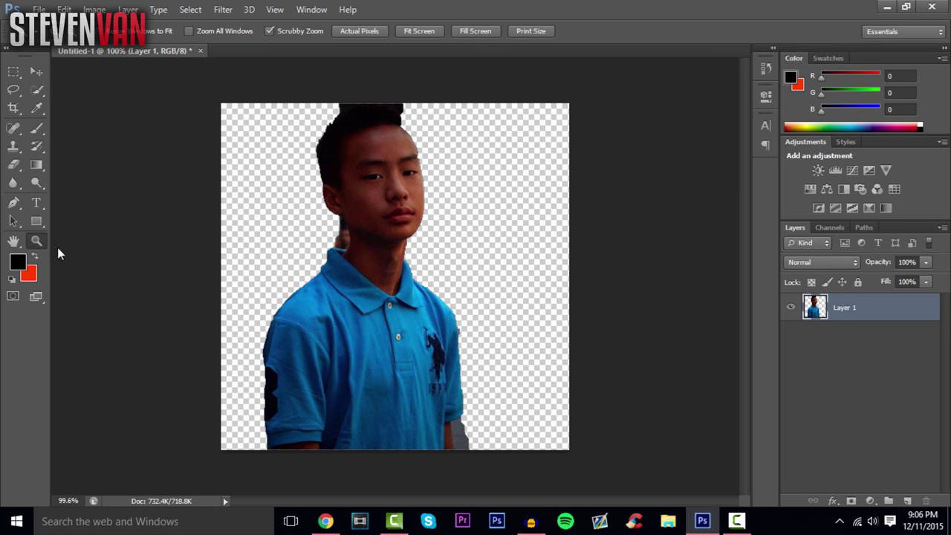
pyautogui.moveTo(451, 433); pyautogui.dragTo(518, 267)
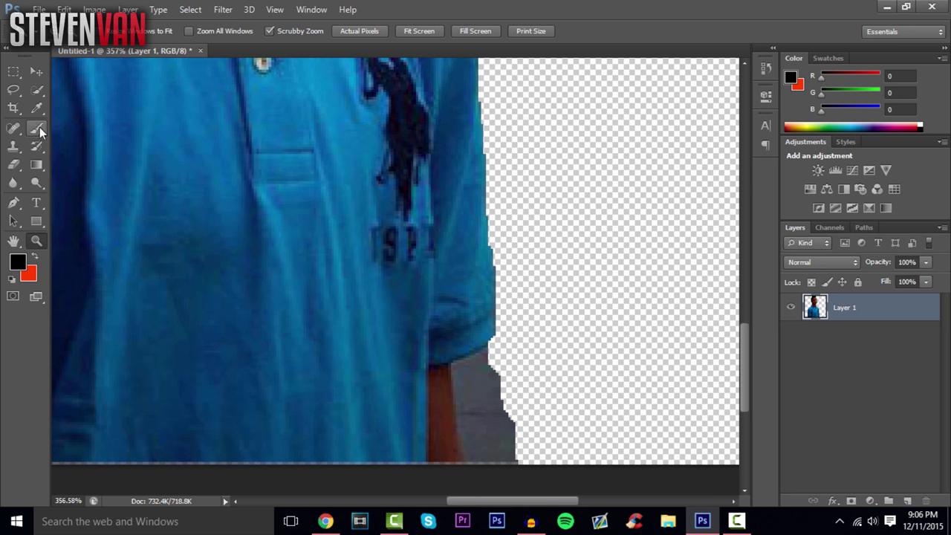
pyautogui.click(37, 90)
pyautogui.moveTo(499, 397)
pyautogui.mouseDown()
pyautogui.moveTo(461, 416)
pyautogui.moveTo(414, 372)
pyautogui.moveTo(436, 463)
pyautogui.mouseUp()
pyautogui.press('Delete')
pyautogui.hotkey('ctrl', 'd')
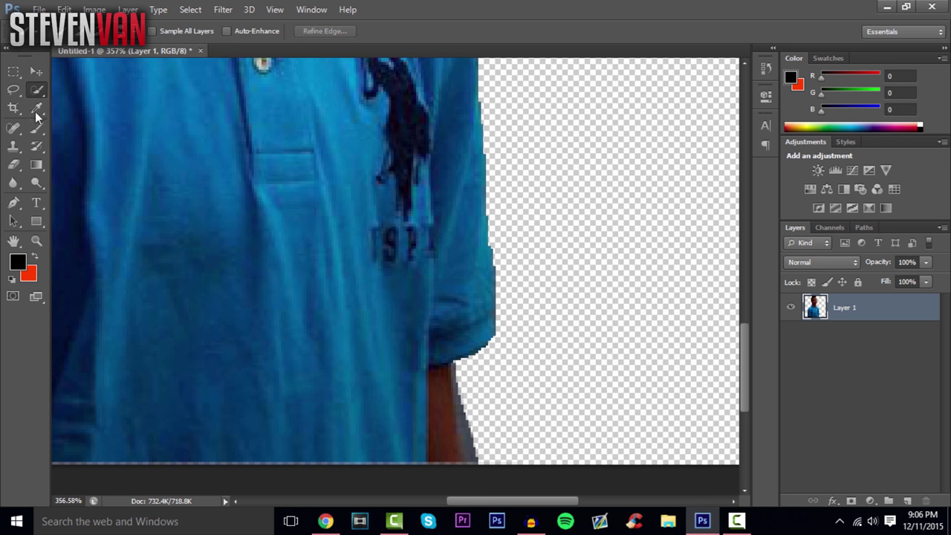
# - Erase the fringe along the forearm and sleeve below the polo logo with a 13 px eraser at 11% hardness
pyautogui.click(13, 164)
pyautogui.click(33, 32)
pyautogui.click(36, 110)
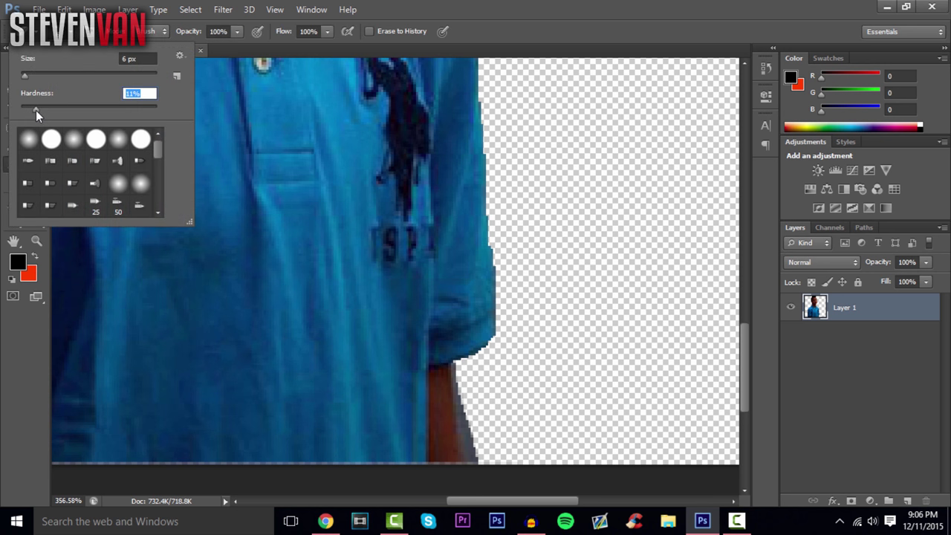
pyautogui.moveTo(25, 75); pyautogui.dragTo(29, 75)
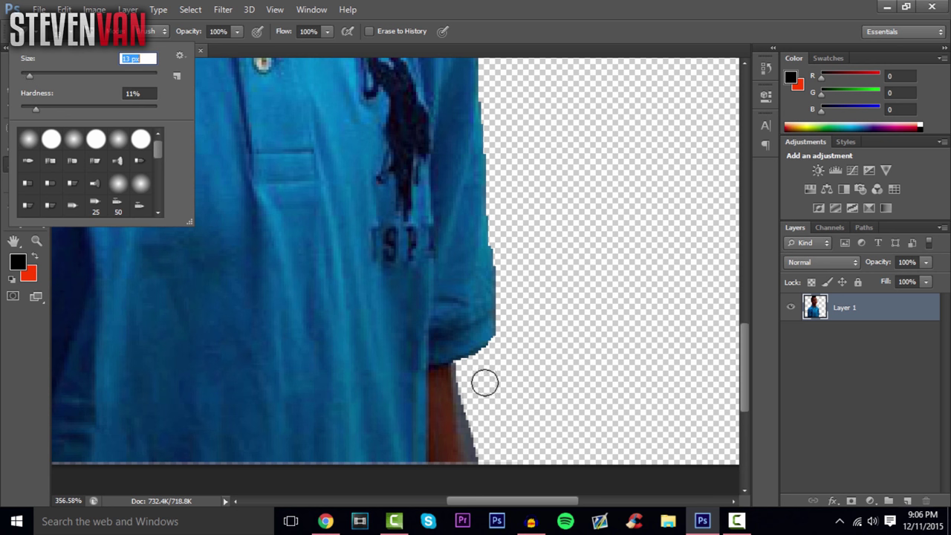
pyautogui.moveTo(461, 374)
pyautogui.mouseDown()
pyautogui.moveTo(483, 370)
pyautogui.moveTo(473, 402)
pyautogui.moveTo(486, 465)
pyautogui.moveTo(471, 376)
pyautogui.moveTo(508, 342)
pyautogui.mouseUp()
pyautogui.hotkey('ctrl', 'z')
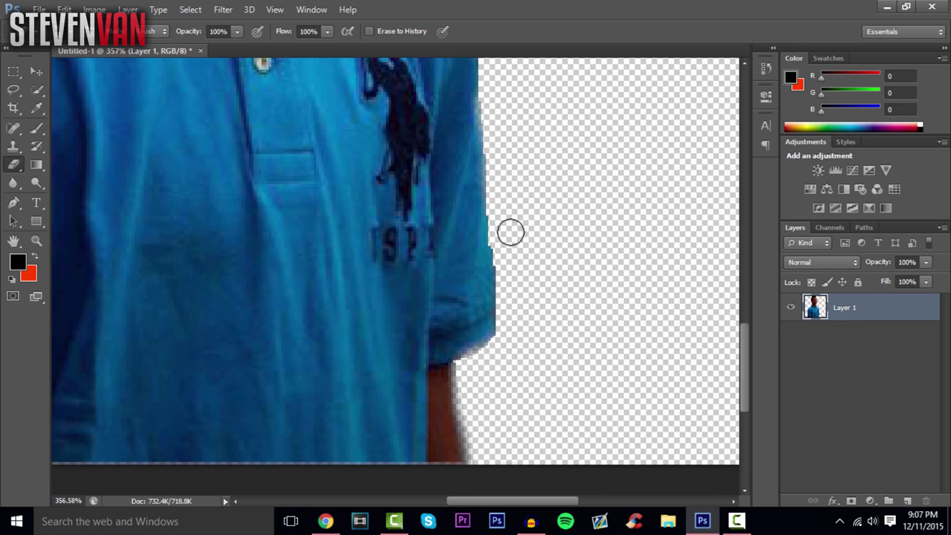
# - Quick-select the leftover background between the ear and the shirt collar, delete it and clear the selection
pyautogui.click(37, 241)
pyautogui.keyDown('alt'); pyautogui.click(180, 253); pyautogui.keyUp('alt')
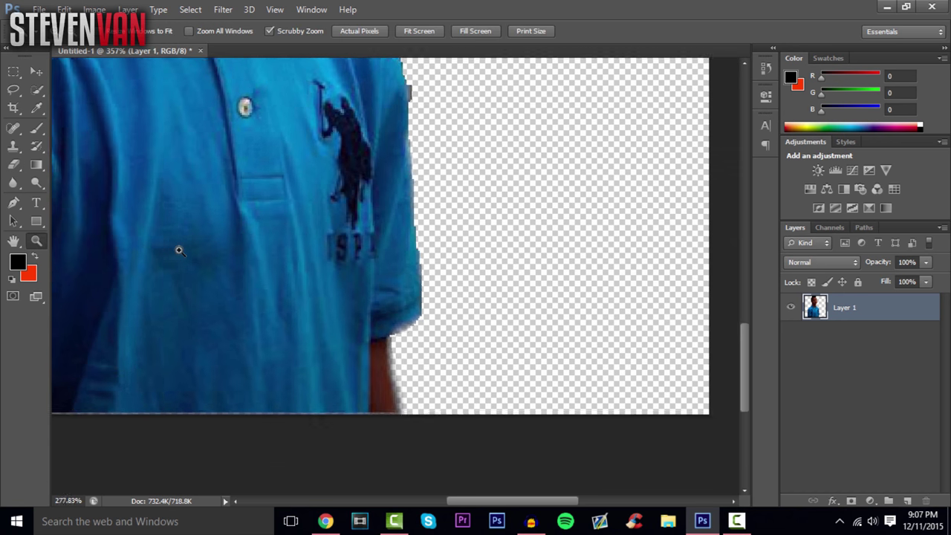
pyautogui.keyDown('alt'); pyautogui.click(126, 92); pyautogui.keyUp('alt')
pyautogui.moveTo(405, 112); pyautogui.dragTo(653, 121)
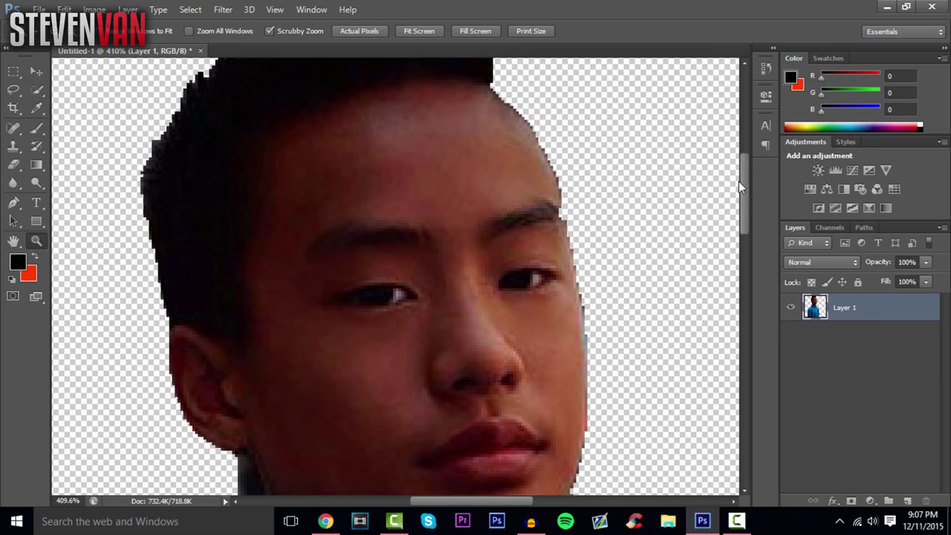
pyautogui.moveTo(736, 223); pyautogui.dragTo(735, 225)
pyautogui.scroll(-3, 171, 238)
pyautogui.scroll(2, 212, 238)
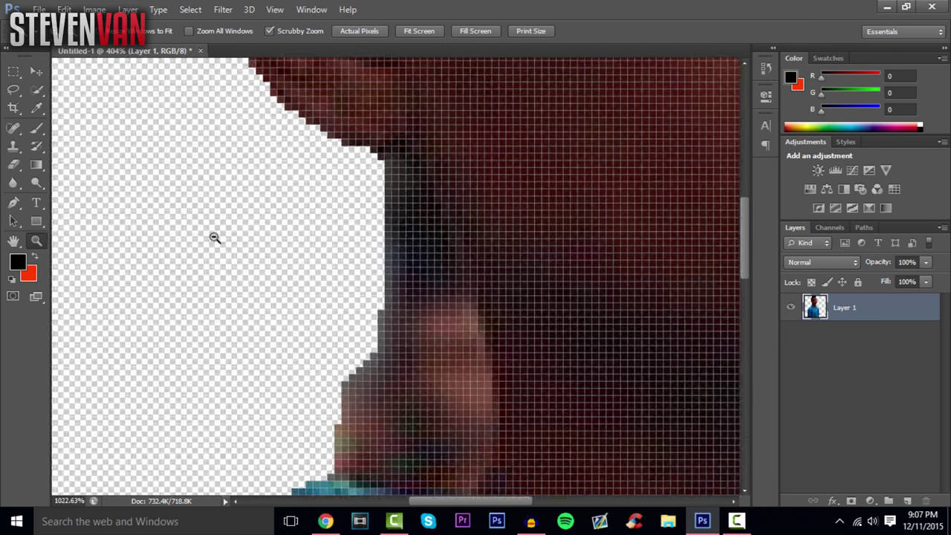
pyautogui.scroll(1, 314, 276)
pyautogui.scroll(-1, 203, 215)
pyautogui.press('w')
pyautogui.click(380, 315)
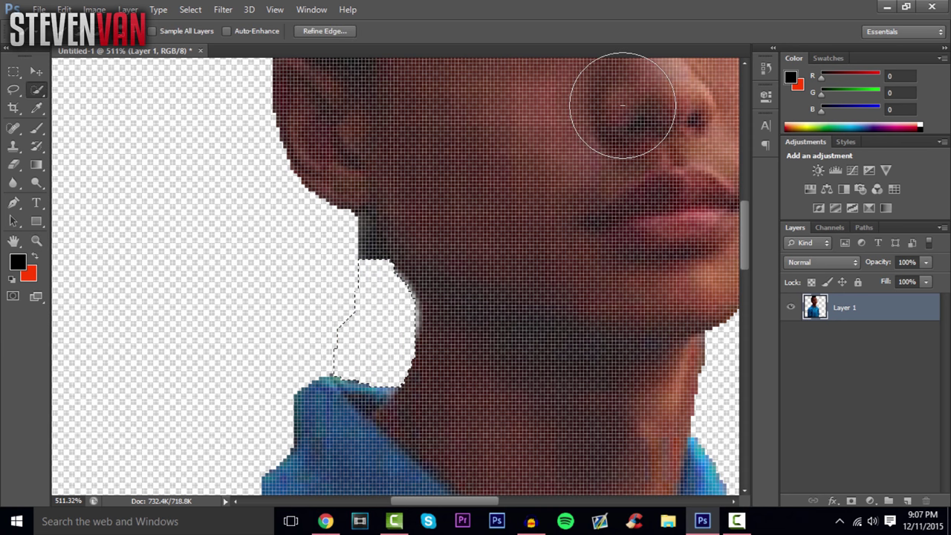
pyautogui.press('Delete')
pyautogui.hotkey('ctrl', 'd')
# - Erase the remaining dark background patch just below the ear with the Eraser
pyautogui.click(346, 269)
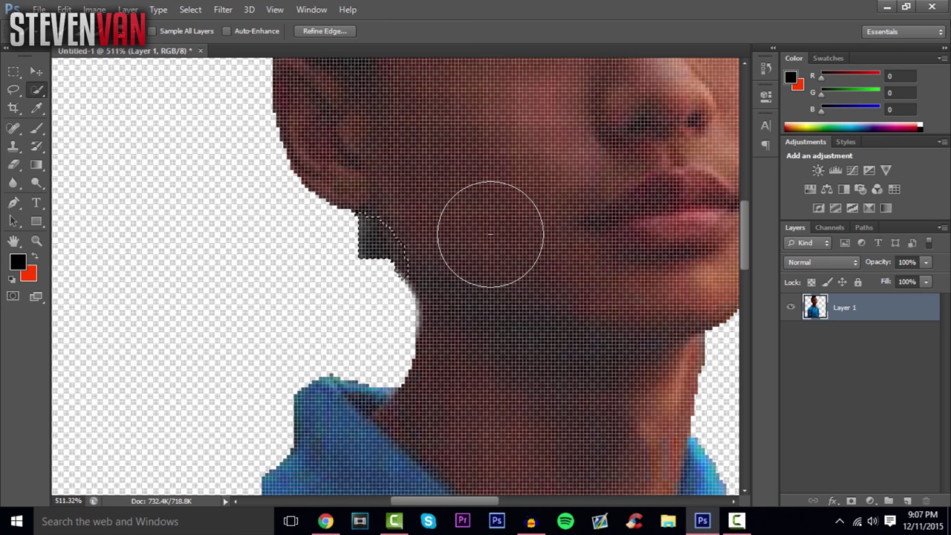
pyautogui.hotkey('ctrl', 'd')
pyautogui.scroll(-1, 212, 145)
pyautogui.click(36, 240)
pyautogui.scroll(-1, 207, 267)
pyautogui.scroll(-1, 208, 267)
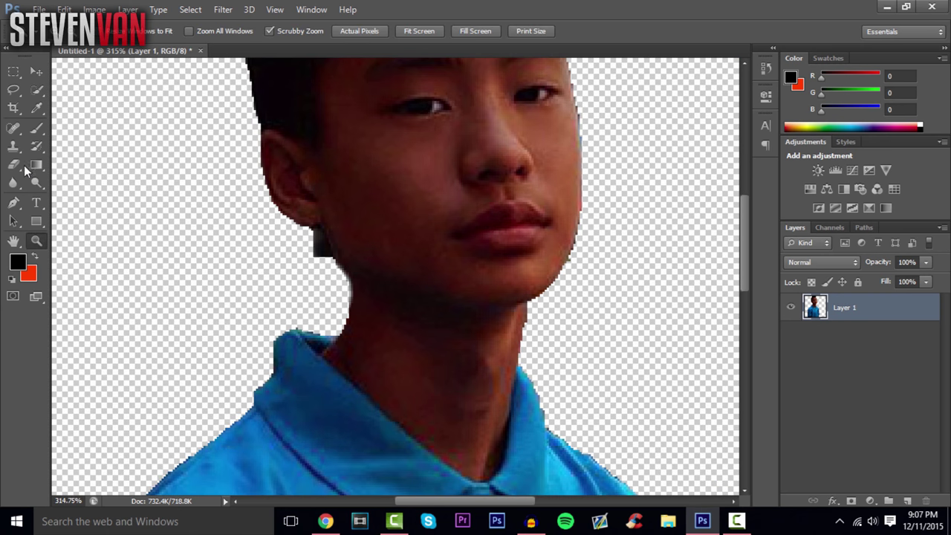
pyautogui.click(14, 165)
pyautogui.moveTo(294, 247)
pyautogui.mouseDown()
pyautogui.moveTo(316, 269)
pyautogui.moveTo(304, 244)
pyautogui.moveTo(333, 282)
pyautogui.moveTo(321, 258)
pyautogui.moveTo(242, 180)
pyautogui.mouseUp()
pyautogui.press('z')
pyautogui.hotkey('ctrl', '0')
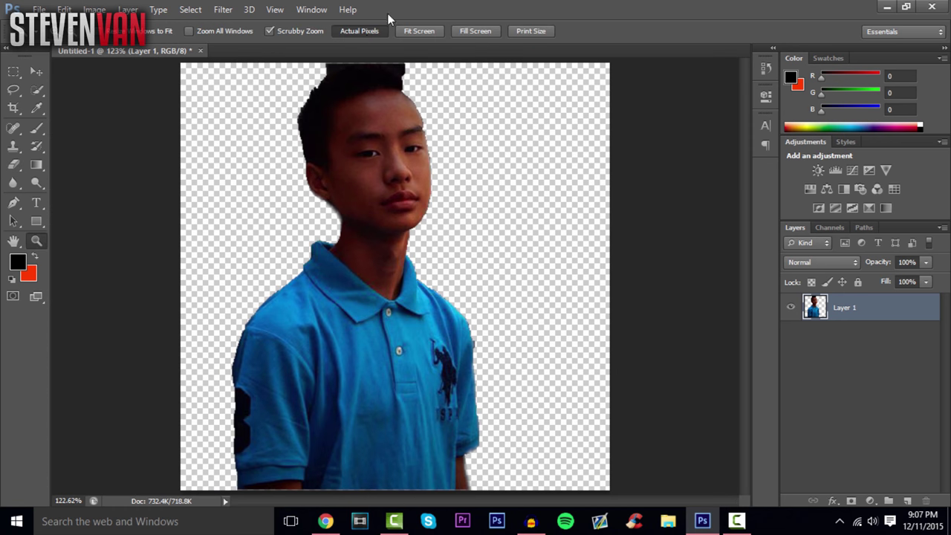
# - Quick-select and delete the leftover background corners on both sides of the hair at the canvas's upper edge
pyautogui.moveTo(361, 58); pyautogui.dragTo(444, 49)
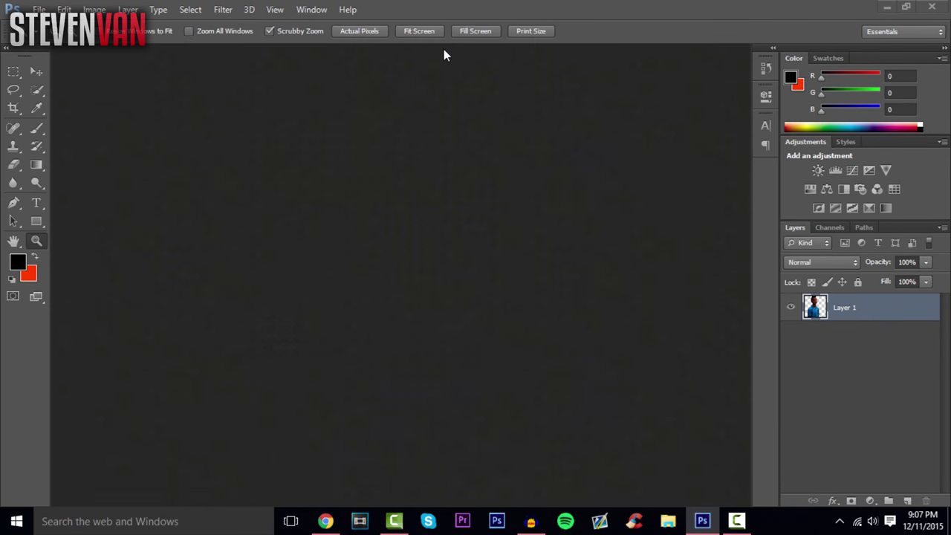
pyautogui.moveTo(372, 290); pyautogui.dragTo(349, 297)
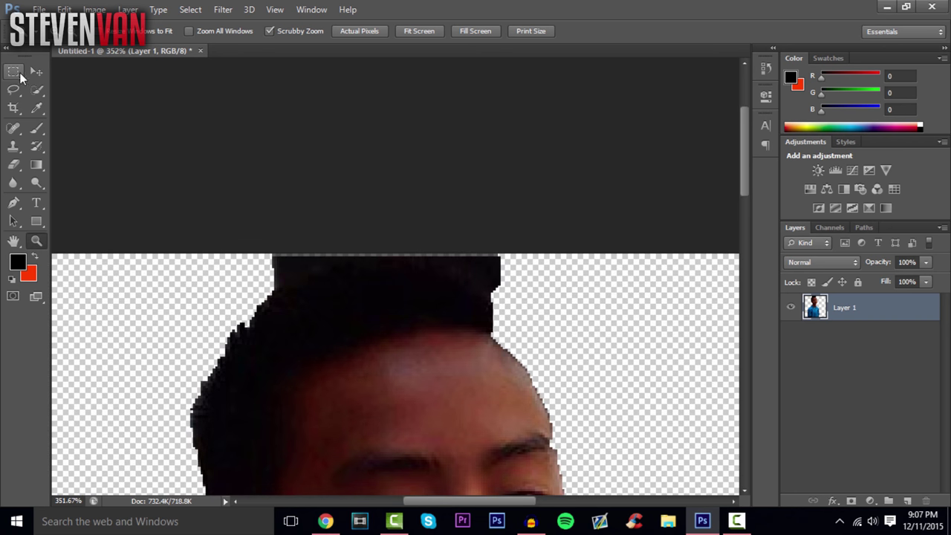
pyautogui.click(36, 91)
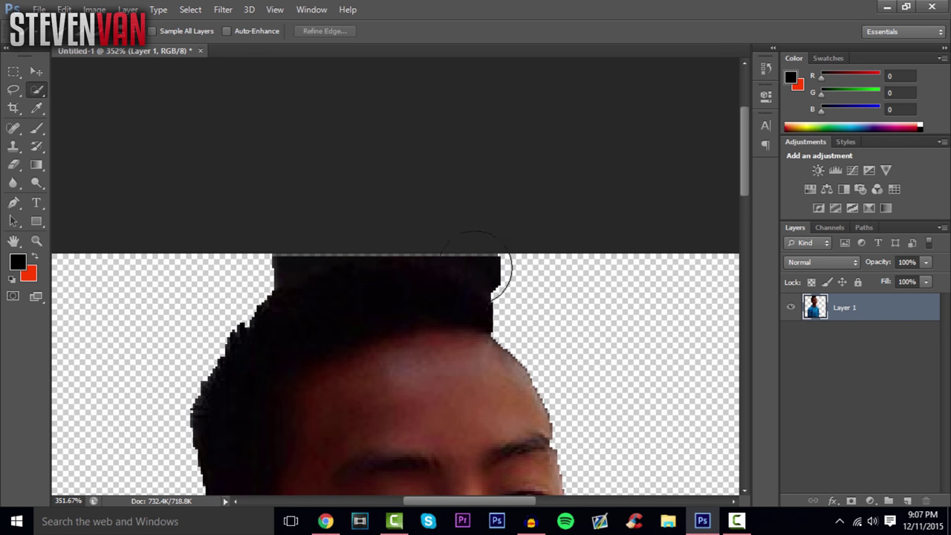
pyautogui.click(286, 261)
pyautogui.press('Delete')
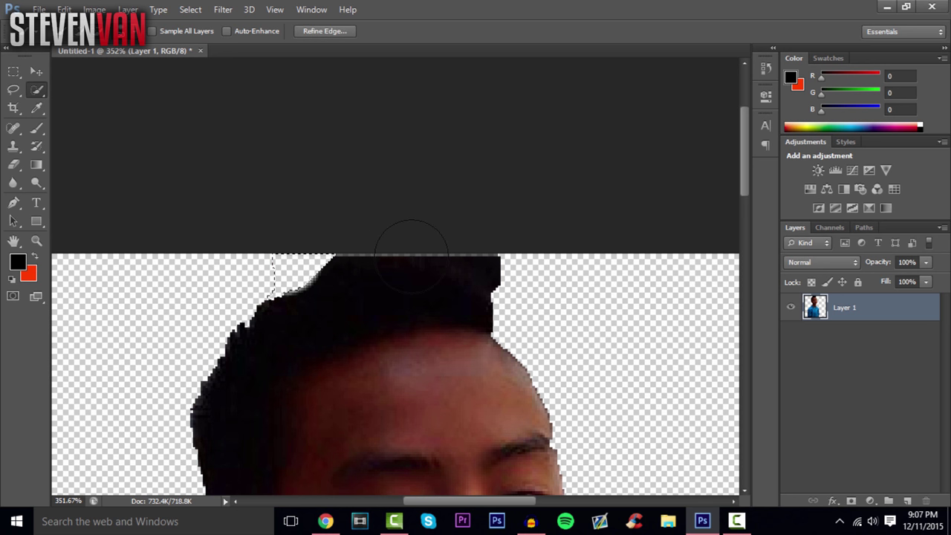
pyautogui.hotkey('ctrl', 'd')
pyautogui.moveTo(521, 284)
pyautogui.mouseDown()
pyautogui.moveTo(528, 245)
pyautogui.moveTo(533, 268)
pyautogui.mouseUp()
pyautogui.press('Delete')
# - Clear the selection and erase along the flat top of the hair to give it a soft, rounded outline
pyautogui.scroll(1, 69, 191)
pyautogui.click(14, 164)
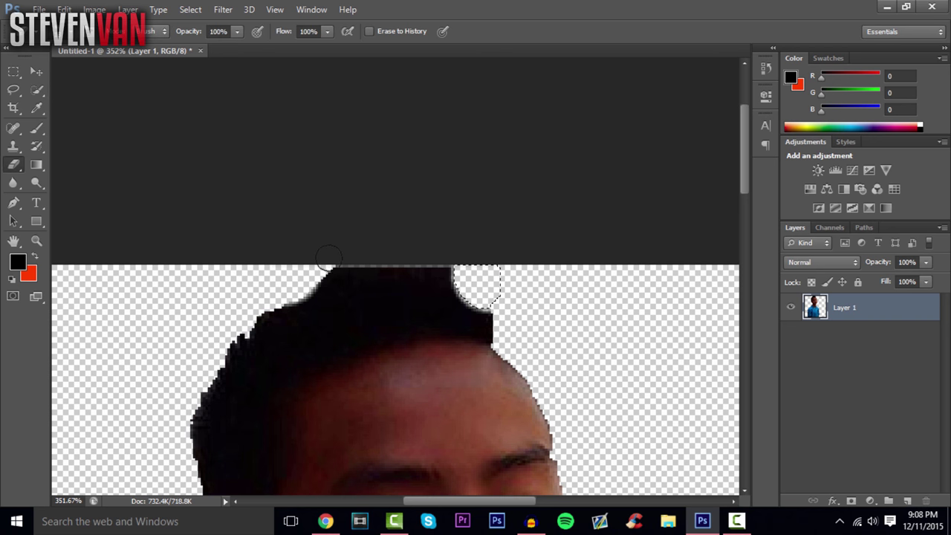
pyautogui.hotkey('ctrl', 'd')
pyautogui.moveTo(454, 261)
pyautogui.mouseDown()
pyautogui.moveTo(320, 263)
pyautogui.moveTo(418, 262)
pyautogui.moveTo(459, 273)
pyautogui.moveTo(497, 302)
pyautogui.moveTo(522, 348)
pyautogui.moveTo(490, 307)
pyautogui.mouseUp()
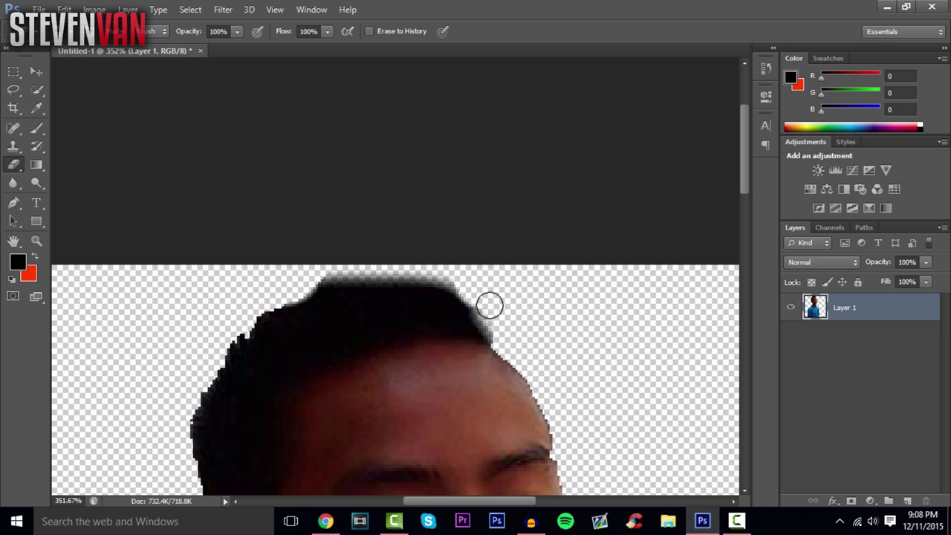
pyautogui.moveTo(745, 191)
pyautogui.mouseDown()
pyautogui.moveTo(737, 230)
pyautogui.moveTo(742, 202)
pyautogui.mouseUp()
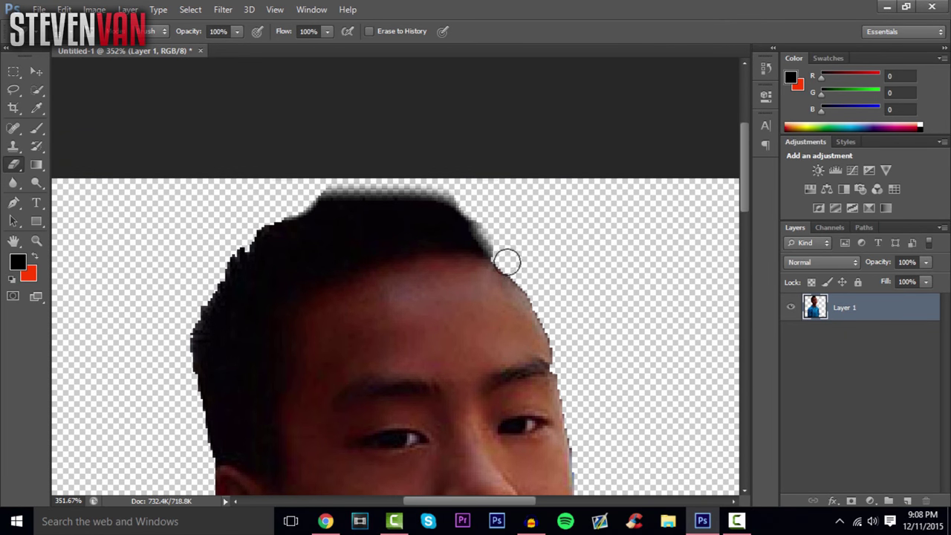
# - Paint black with a small soft brush along the hair's right edge down to the forehead to fill out the hairline
pyautogui.click(37, 128)
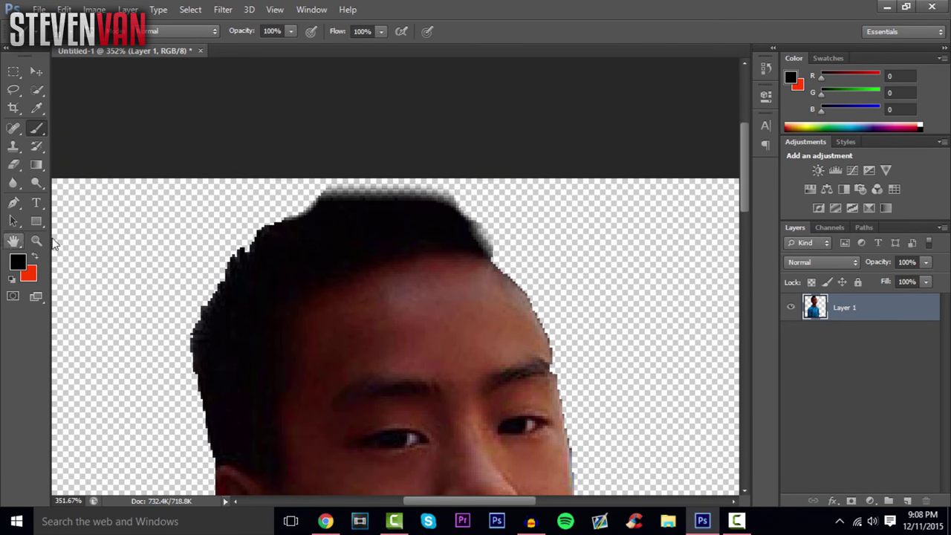
pyautogui.moveTo(469, 219)
pyautogui.mouseDown()
pyautogui.moveTo(497, 268)
pyautogui.moveTo(409, 254)
pyautogui.mouseUp()
pyautogui.click(72, 34)
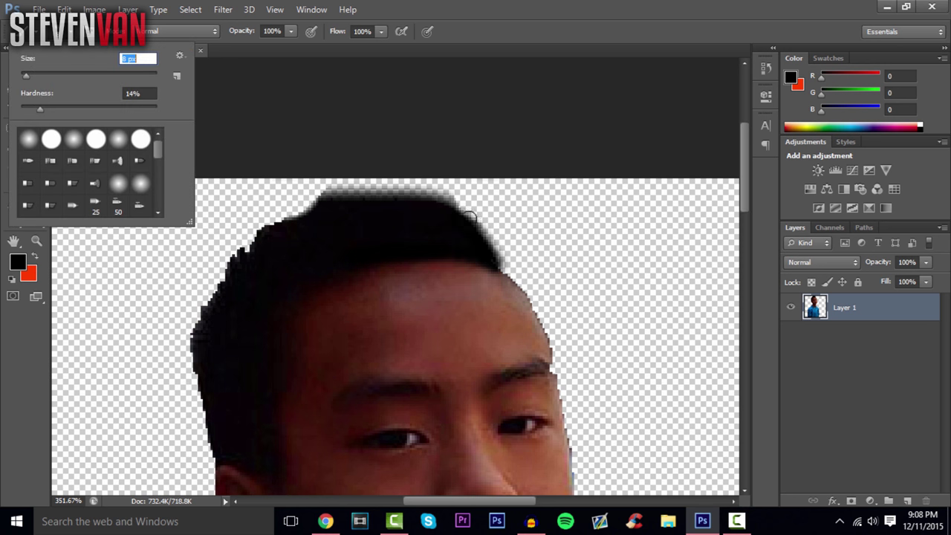
pyautogui.moveTo(506, 263); pyautogui.dragTo(514, 278)
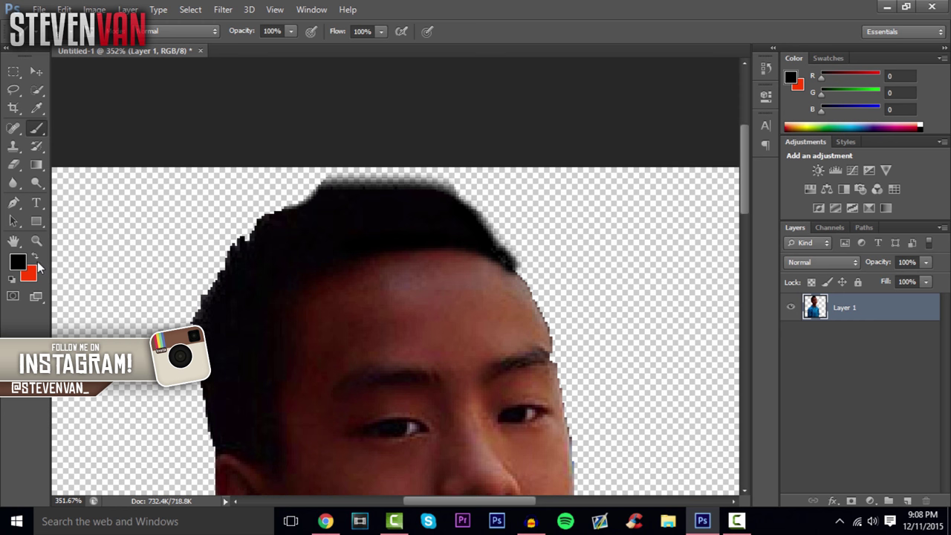
# - Erase the small leftover background bump on the right-hand outer edge of the shirt sleeve
pyautogui.press('z')
pyautogui.moveTo(374, 282); pyautogui.dragTo(346, 259)
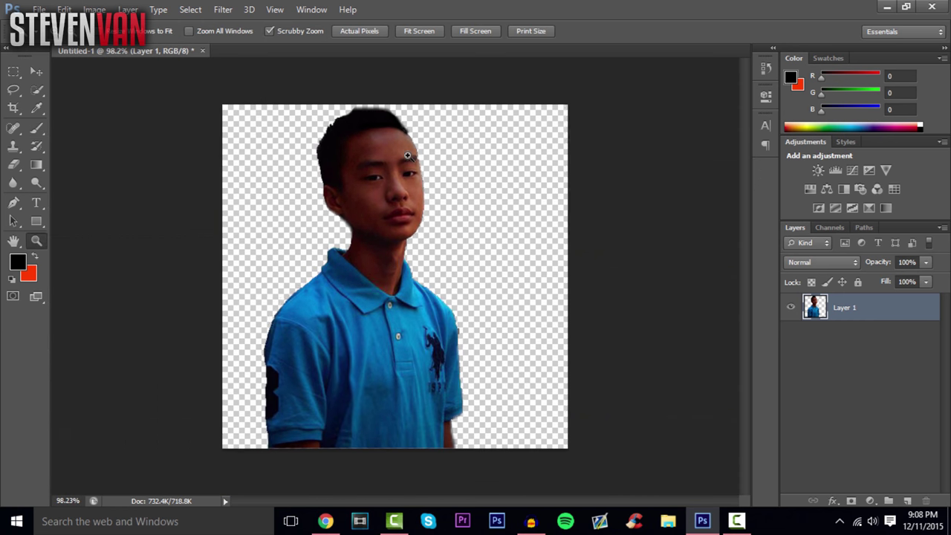
pyautogui.moveTo(346, 166); pyautogui.dragTo(351, 140)
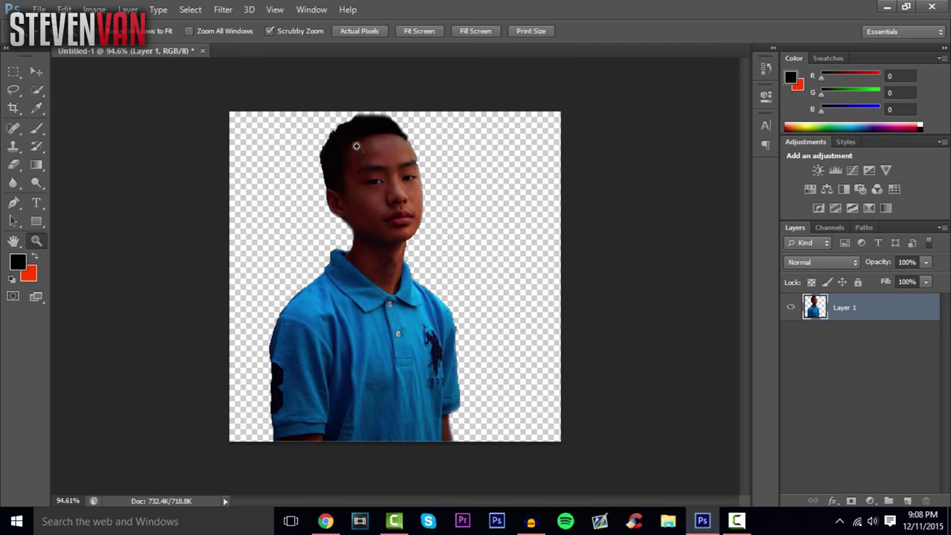
pyautogui.moveTo(584, 223); pyautogui.dragTo(639, 234)
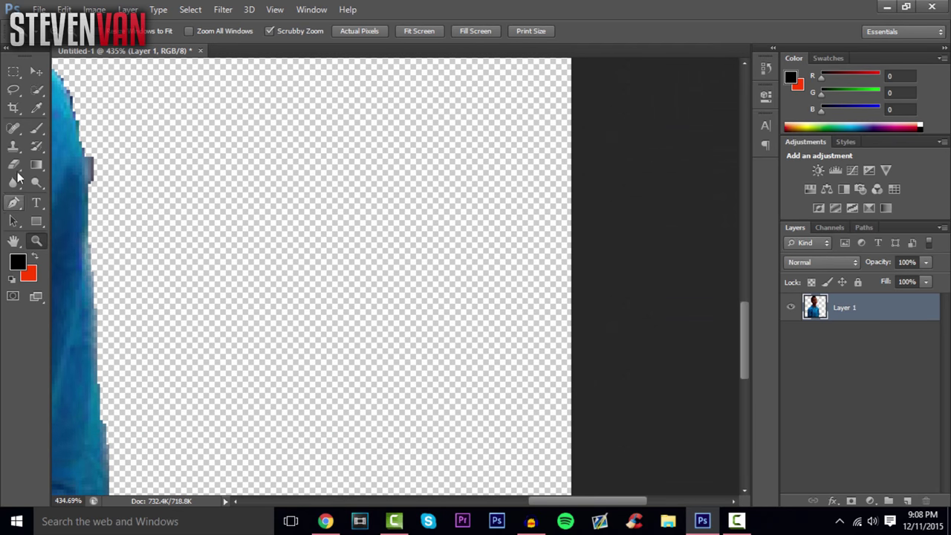
pyautogui.click(14, 165)
pyautogui.moveTo(99, 153); pyautogui.dragTo(103, 198)
# - Move the whole cutout horizontally to the middle of the canvas
pyautogui.click(36, 240)
pyautogui.moveTo(187, 191); pyautogui.dragTo(371, 261)
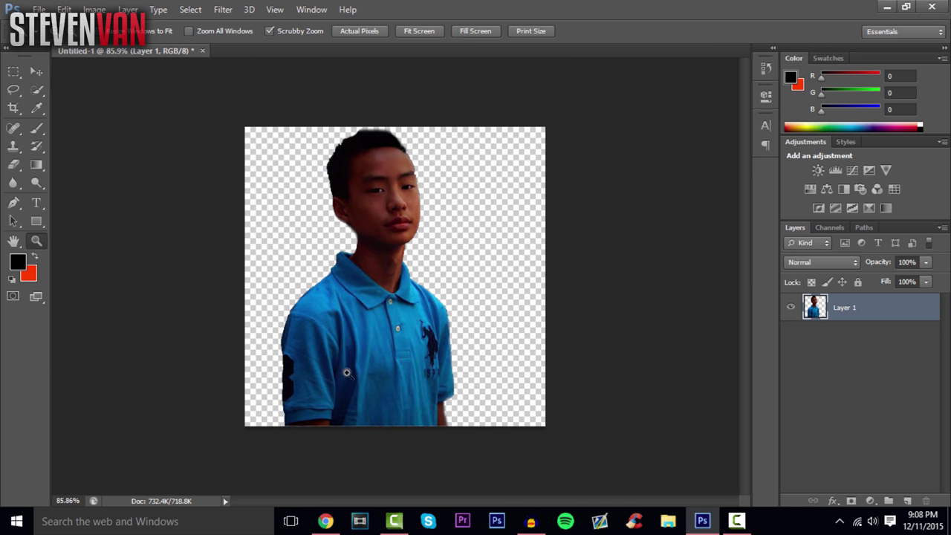
pyautogui.click(40, 69)
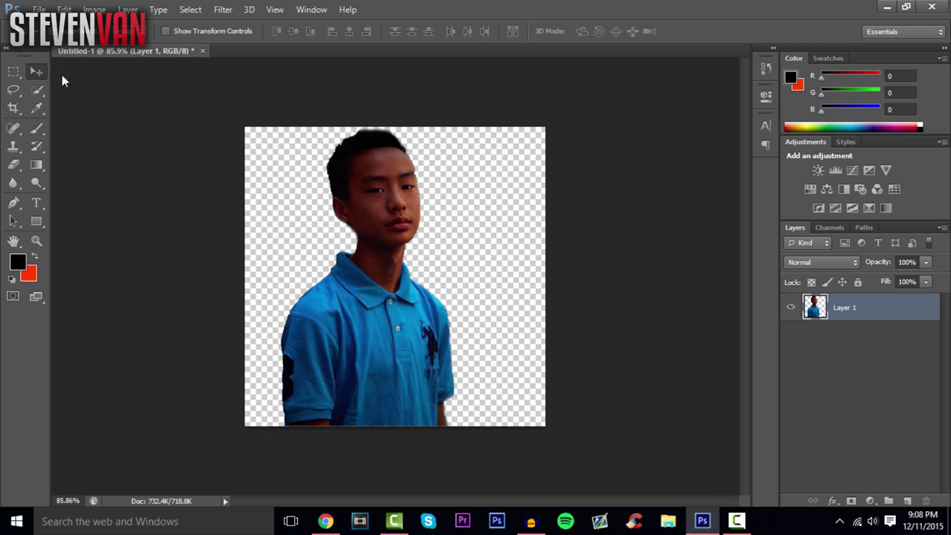
pyautogui.moveTo(415, 378); pyautogui.dragTo(439, 378)
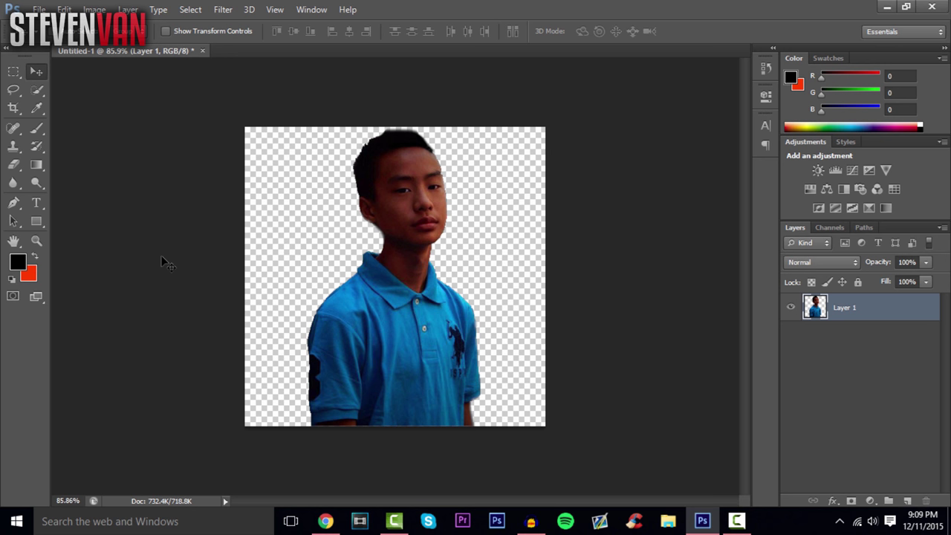
# - Quick-select the blue shirt, copy it to a new layer and check the copy by toggling Layer 1's visibility
pyautogui.click(39, 90)
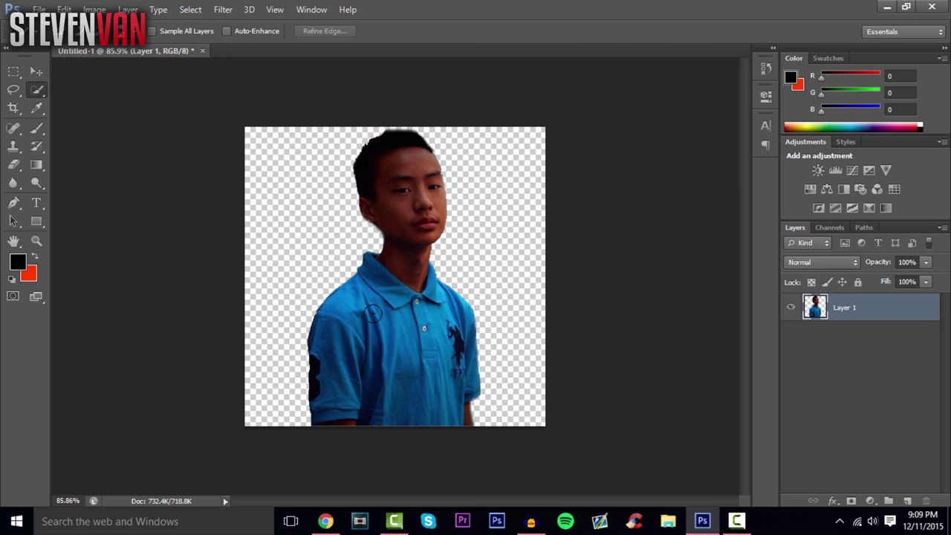
pyautogui.moveTo(387, 372)
pyautogui.mouseDown()
pyautogui.moveTo(386, 412)
pyautogui.moveTo(339, 399)
pyautogui.moveTo(415, 349)
pyautogui.moveTo(447, 341)
pyautogui.moveTo(401, 328)
pyautogui.moveTo(376, 287)
pyautogui.mouseUp()
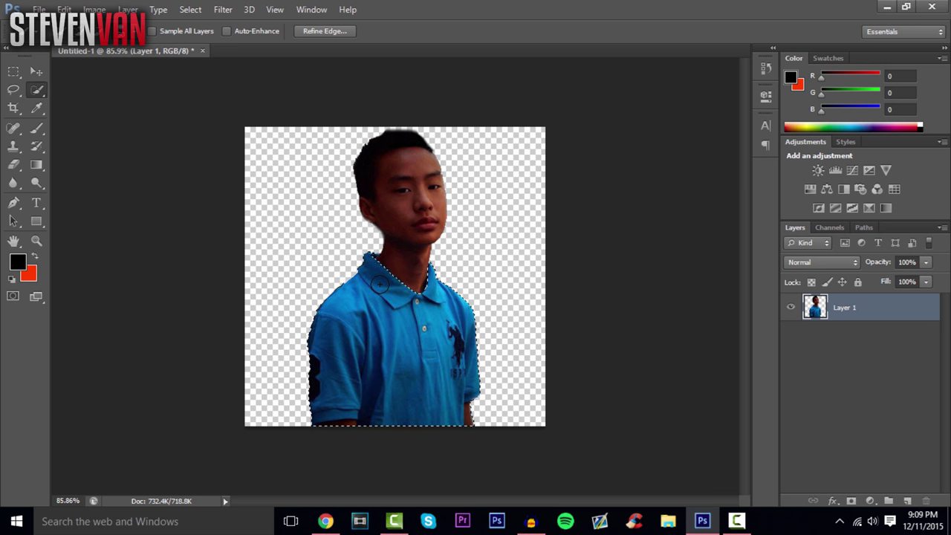
pyautogui.hotkey('ctrl', 'j')
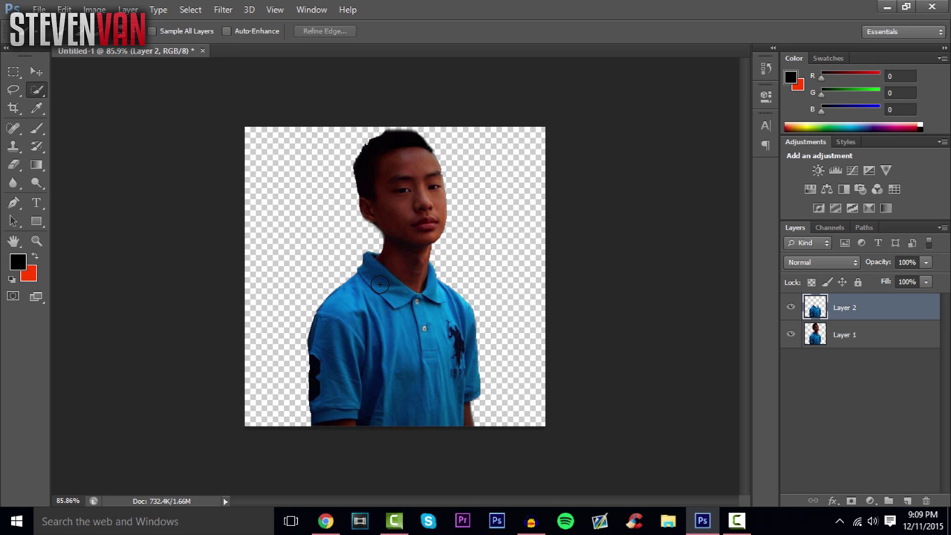
pyautogui.click(792, 334)
pyautogui.click(792, 334)
pyautogui.click(792, 334)
pyautogui.click(792, 334)
# - Add a dark red Color Overlay at 100% opacity to the shirt layer, Layer 2
pyautogui.rightClick(885, 325)
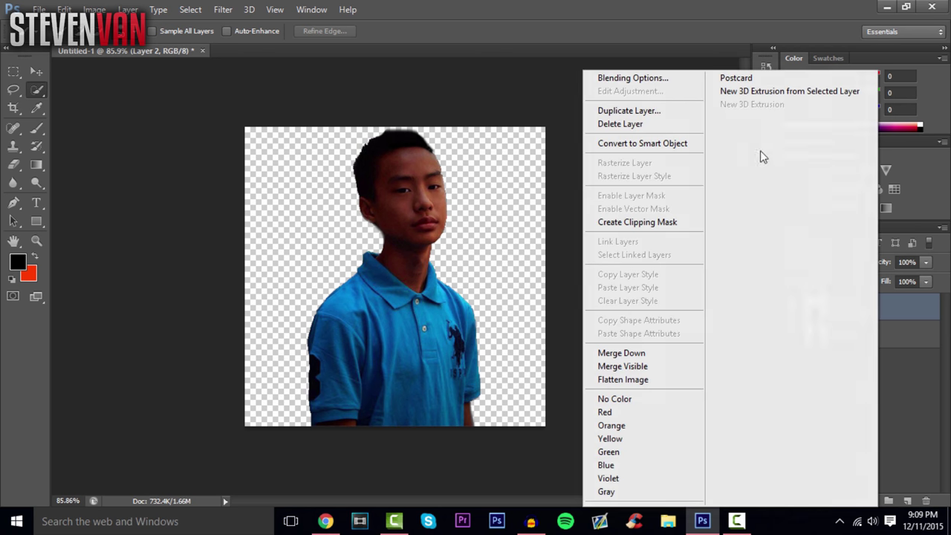
pyautogui.click(902, 304)
pyautogui.rightClick(902, 305)
pyautogui.click(723, 78)
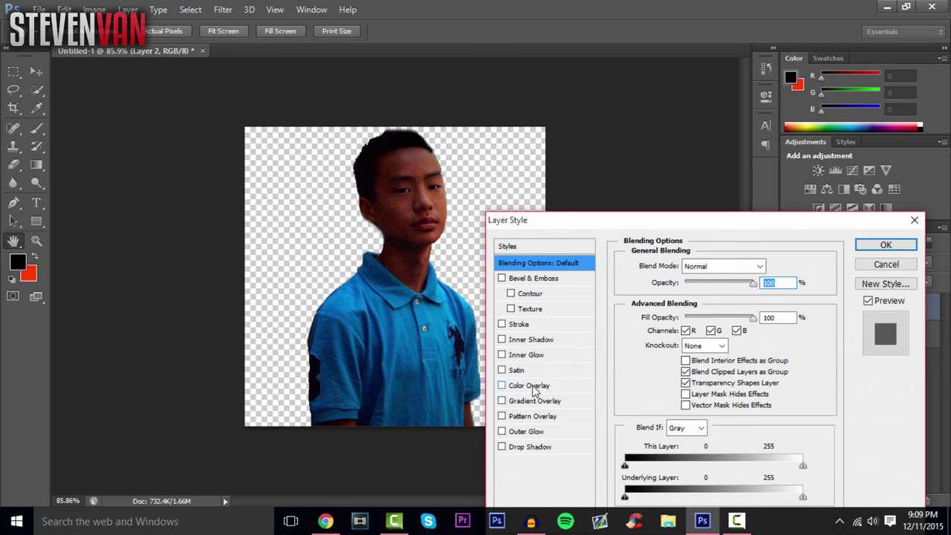
pyautogui.click(534, 385)
pyautogui.click(786, 265)
pyautogui.moveTo(622, 295); pyautogui.dragTo(618, 309)
pyautogui.click(774, 228)
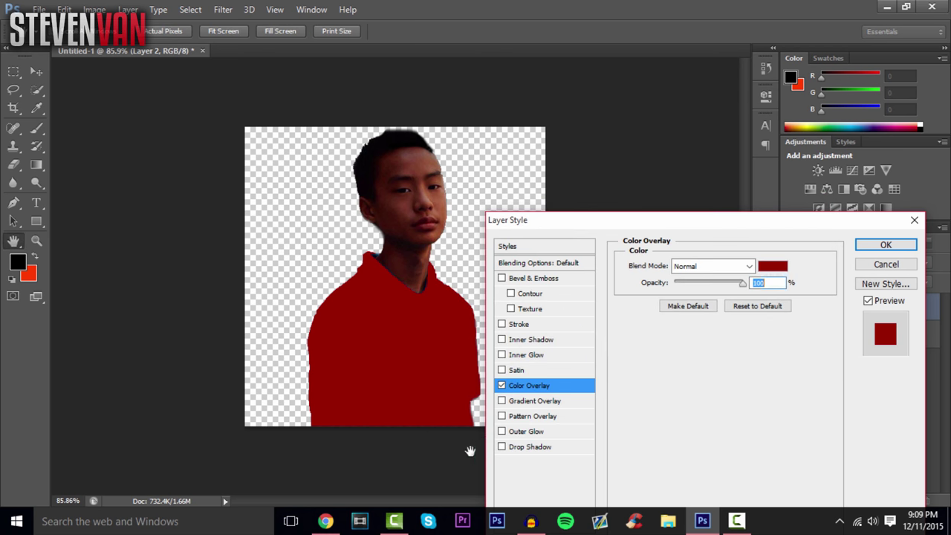
# - Add a black-to-white Gradient Overlay at 16% opacity to the shirt layer and apply the layer style
pyautogui.click(534, 401)
pyautogui.moveTo(705, 283); pyautogui.dragTo(694, 283)
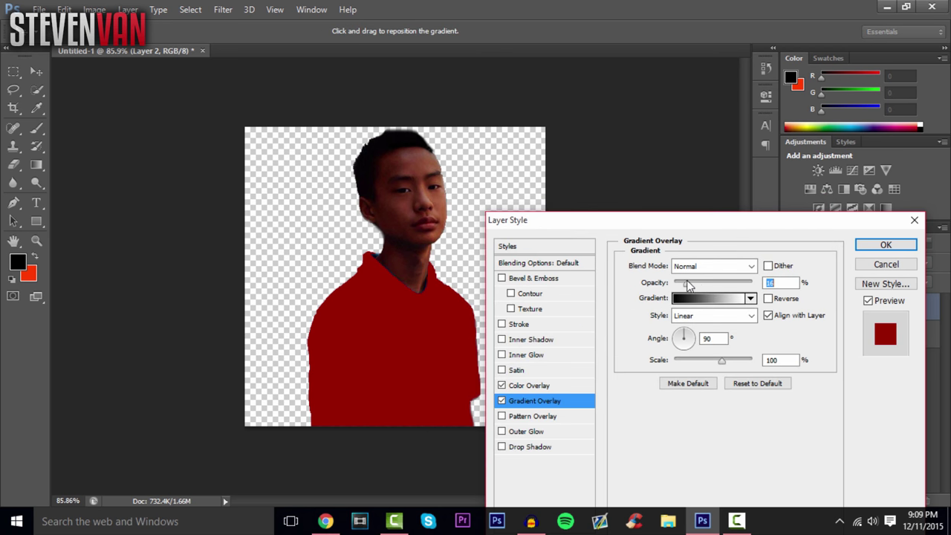
pyautogui.click(886, 245)
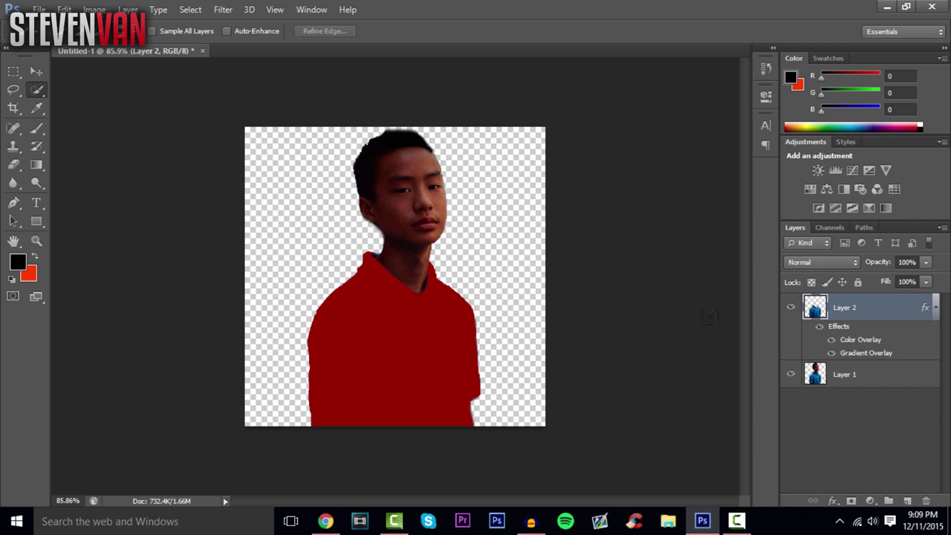
# - Quick-select the head and neck on Layer 1, copy them to a new layer and place it above the shirt layer
pyautogui.click(37, 71)
pyautogui.click(36, 240)
pyautogui.moveTo(290, 149); pyautogui.dragTo(375, 85)
pyautogui.moveTo(565, 191); pyautogui.dragTo(582, 179)
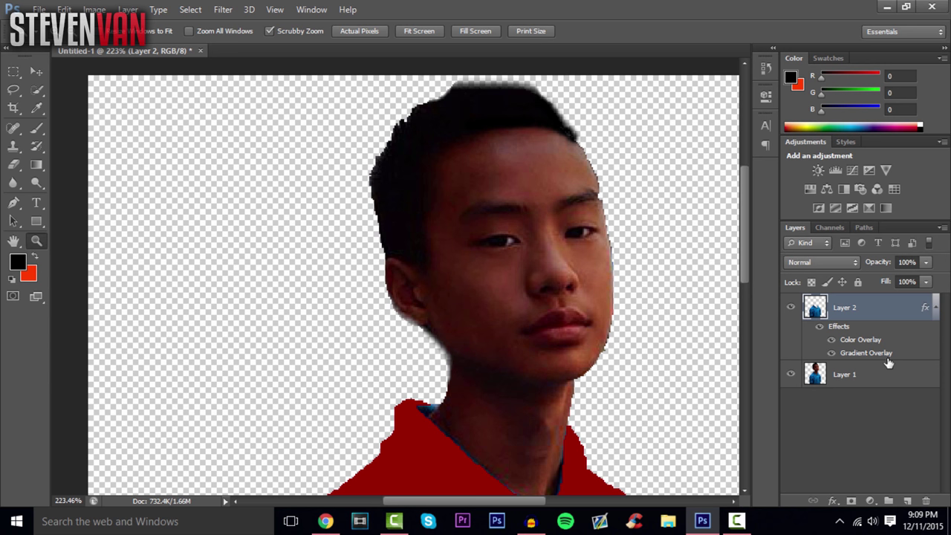
pyautogui.click(869, 380)
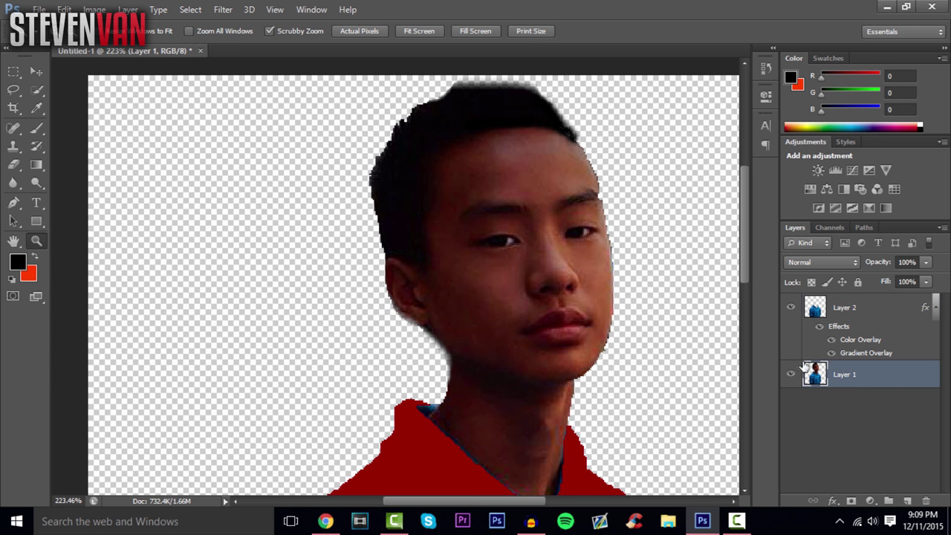
pyautogui.click(791, 308)
pyautogui.click(792, 307)
pyautogui.click(792, 309)
pyautogui.click(792, 310)
pyautogui.click(36, 90)
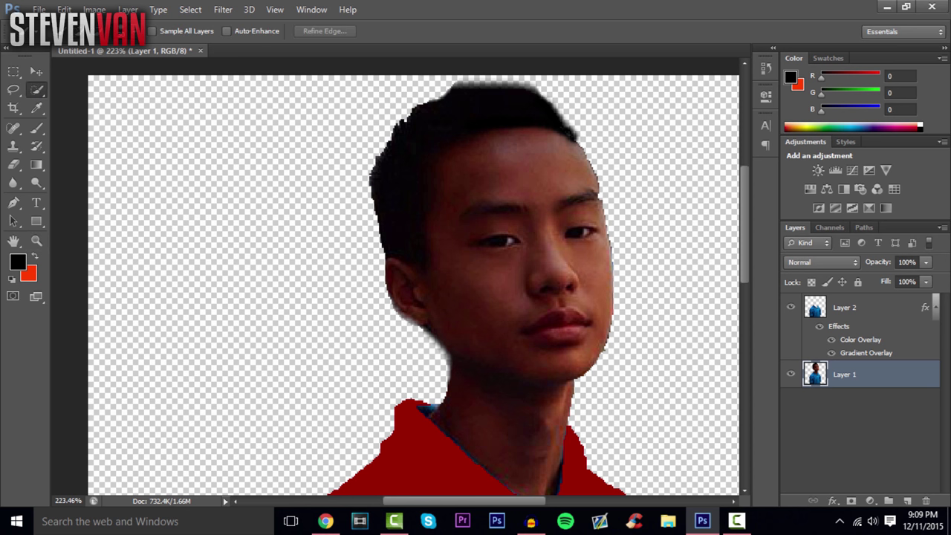
pyautogui.moveTo(482, 426)
pyautogui.mouseDown()
pyautogui.moveTo(504, 433)
pyautogui.moveTo(480, 420)
pyautogui.moveTo(514, 241)
pyautogui.moveTo(472, 149)
pyautogui.moveTo(550, 161)
pyautogui.mouseUp()
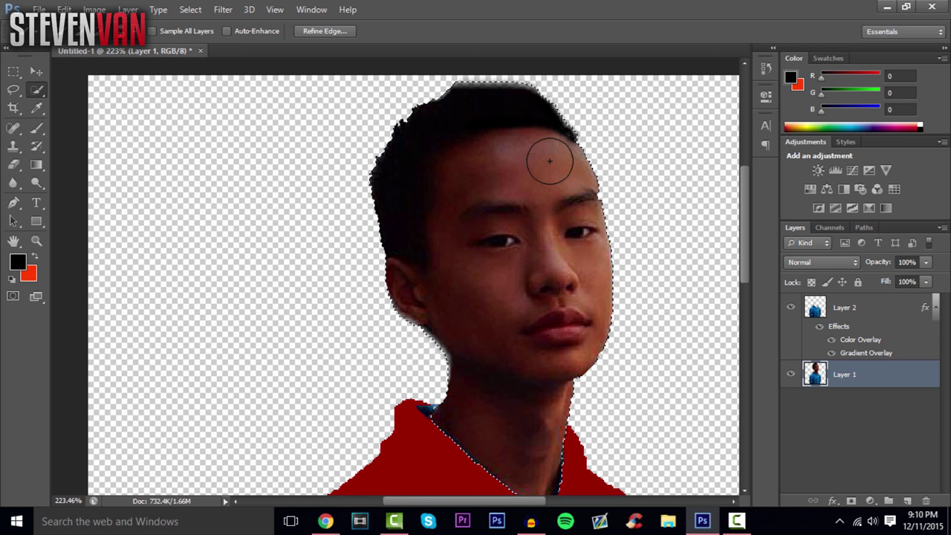
pyautogui.hotkey('ctrl', 'j')
pyautogui.moveTo(920, 378); pyautogui.dragTo(895, 306)
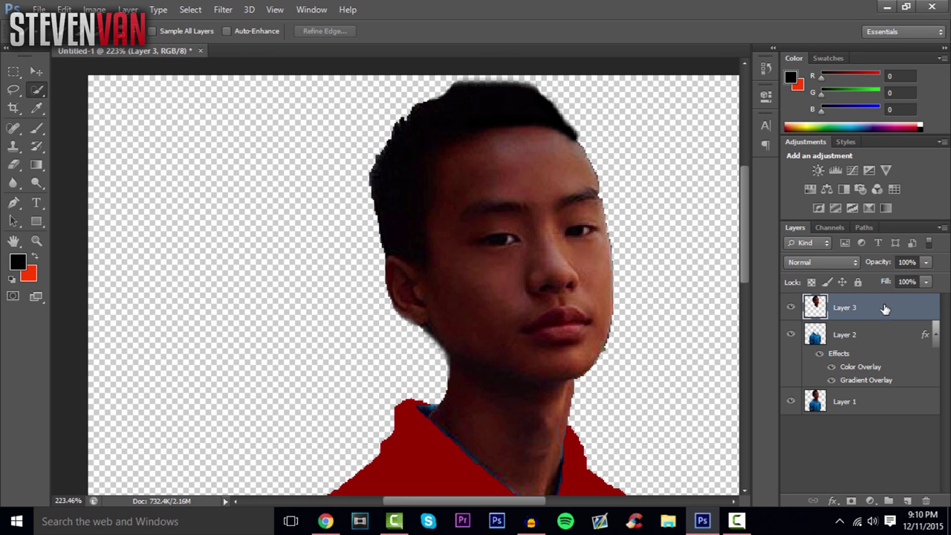
# - Select the head and neck on Layer 3, subtract the hair above the forehead and copy the remaining face to a new layer
pyautogui.rightClick(884, 313)
pyautogui.press('Escape')
pyautogui.click(542, 287)
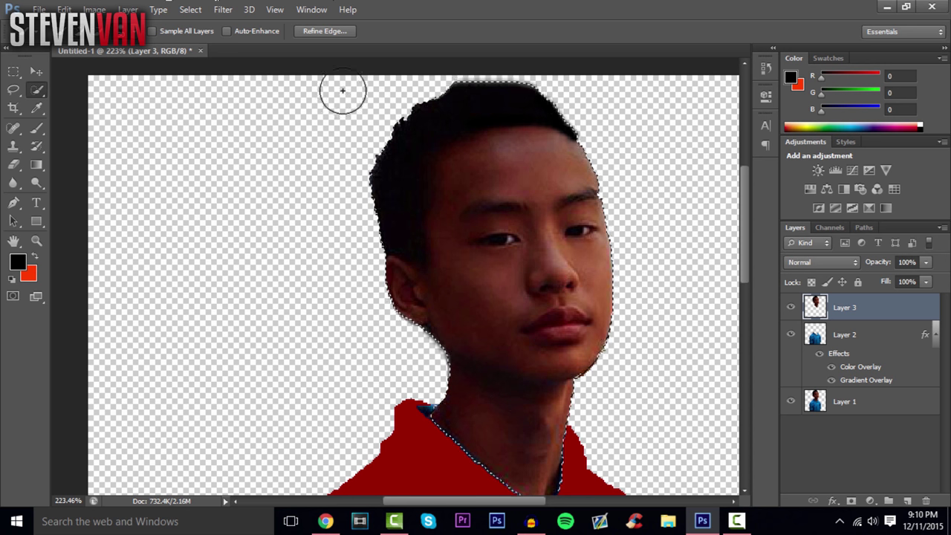
pyautogui.moveTo(457, 90)
pyautogui.mouseDown()
pyautogui.moveTo(402, 121)
pyautogui.moveTo(365, 166)
pyautogui.moveTo(378, 166)
pyautogui.moveTo(368, 191)
pyautogui.moveTo(383, 223)
pyautogui.mouseUp()
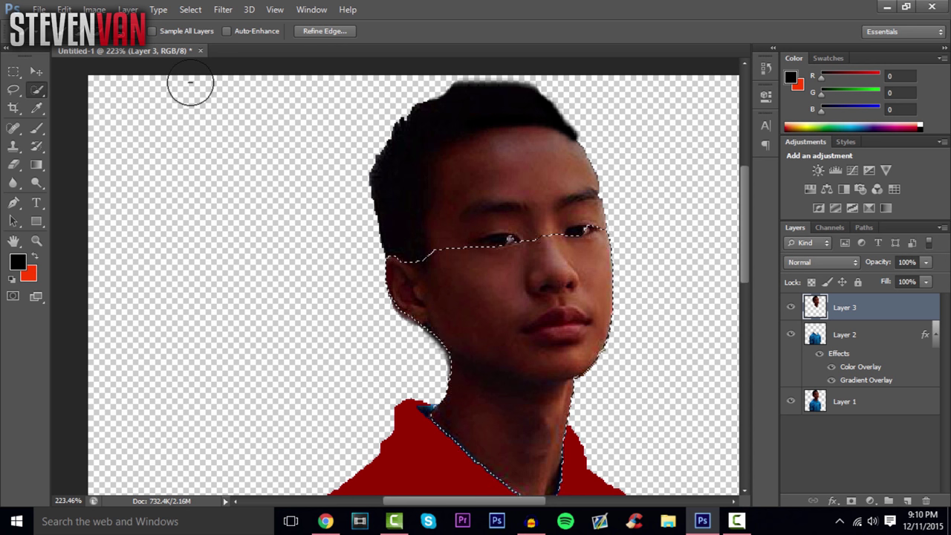
pyautogui.hotkey('ctrl', 'z')
pyautogui.moveTo(382, 212); pyautogui.dragTo(372, 227)
pyautogui.hotkey('ctrl', 'alt', 'z')
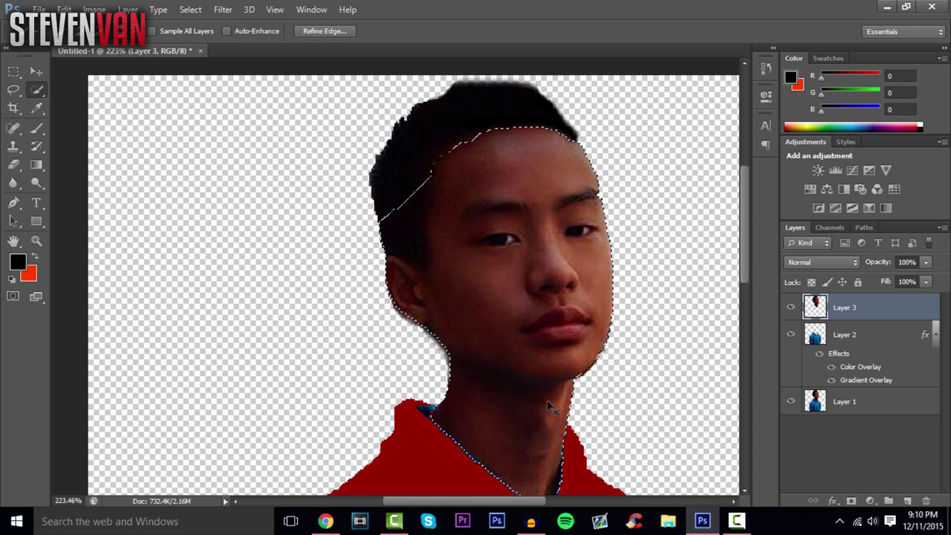
pyautogui.hotkey('ctrl', 'j')
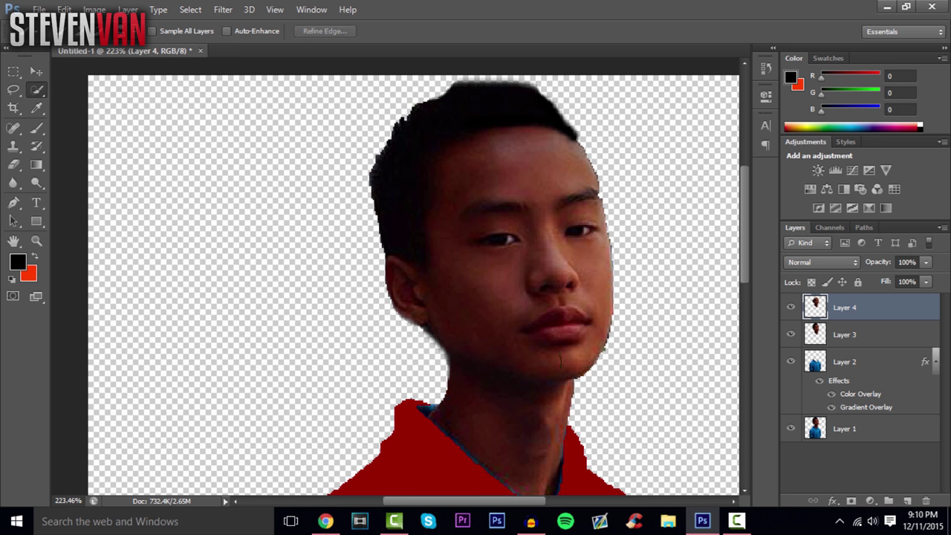
# - Hide Layers 1, 2 and 3 so that only the face layer is shown
pyautogui.click(790, 334)
pyautogui.click(792, 362)
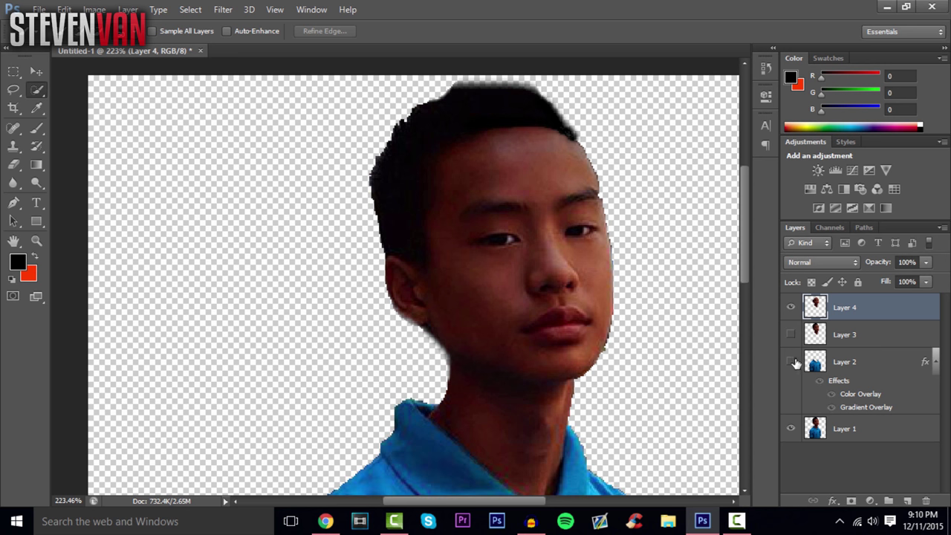
pyautogui.click(791, 429)
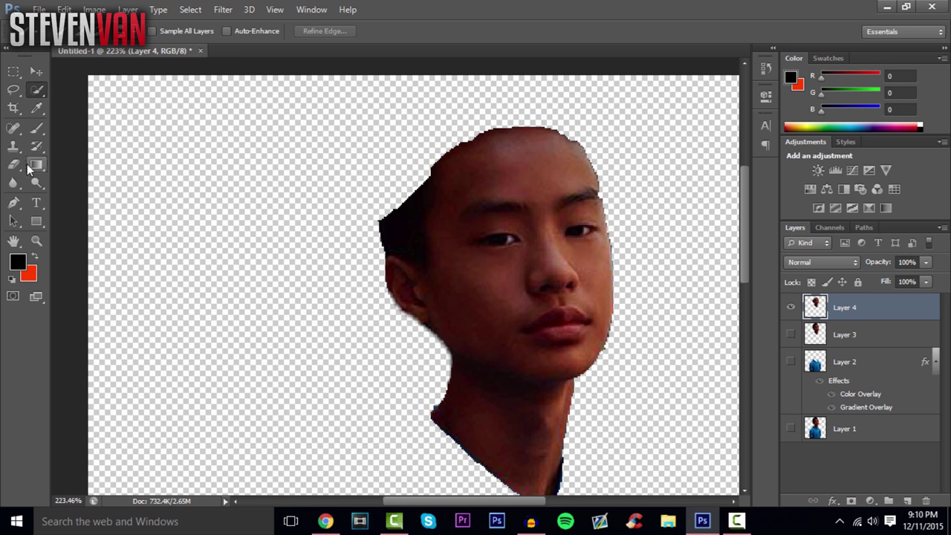
# - Erase the leftover dark hair on Layer 4 along the forehead edge, beside the temple and above the ear
pyautogui.click(13, 164)
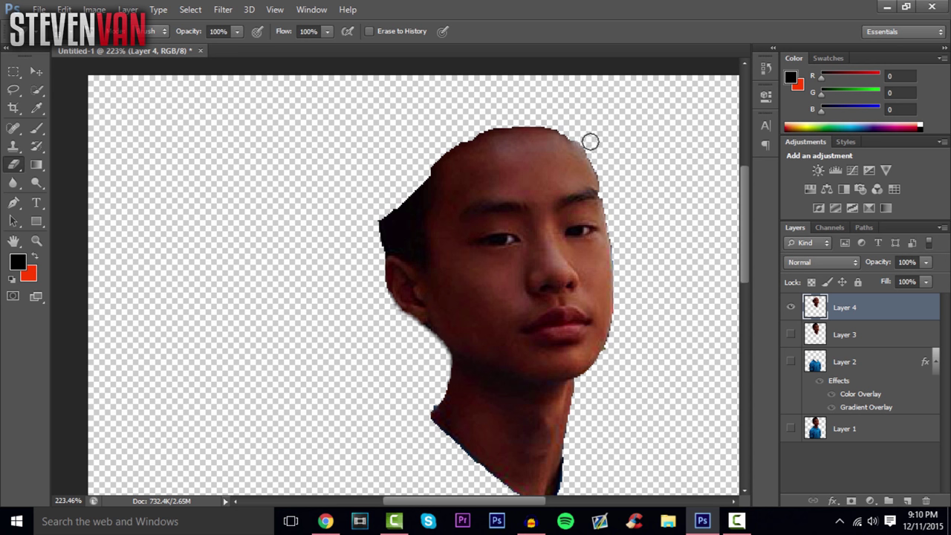
pyautogui.moveTo(568, 127)
pyautogui.mouseDown()
pyautogui.moveTo(538, 119)
pyautogui.moveTo(469, 127)
pyautogui.moveTo(444, 147)
pyautogui.moveTo(410, 209)
pyautogui.moveTo(433, 187)
pyautogui.moveTo(411, 196)
pyautogui.moveTo(382, 245)
pyautogui.mouseUp()
pyautogui.click(34, 242)
pyautogui.moveTo(317, 202); pyautogui.dragTo(498, 285)
pyautogui.moveTo(409, 494); pyautogui.dragTo(449, 495)
pyautogui.click(14, 164)
pyautogui.moveTo(420, 63)
pyautogui.mouseDown()
pyautogui.moveTo(396, 124)
pyautogui.moveTo(359, 199)
pyautogui.moveTo(273, 244)
pyautogui.moveTo(274, 305)
pyautogui.moveTo(364, 240)
pyautogui.mouseUp()
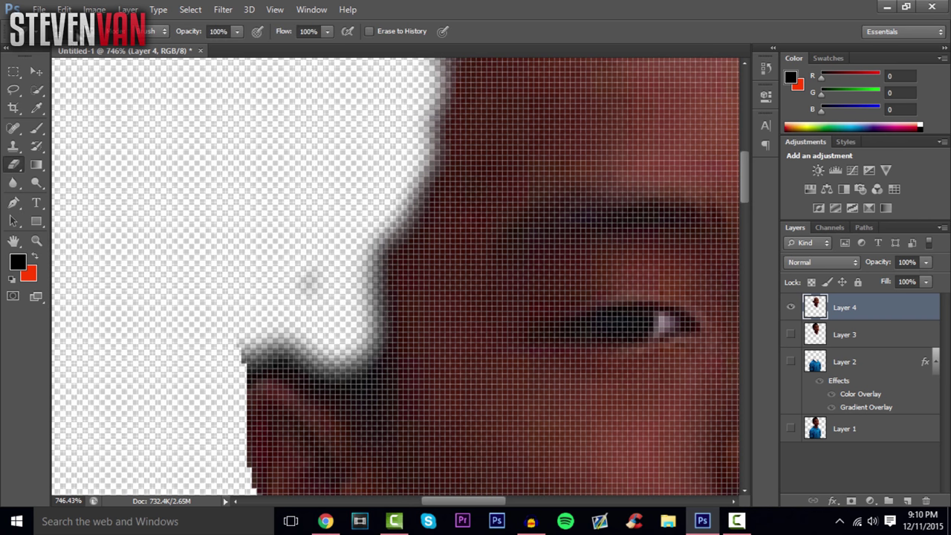
# - Reduce the Eraser to 2 px and trim the remaining hair in the notch between the ear and the temple
pyautogui.click(65, 32)
pyautogui.moveTo(29, 77); pyautogui.dragTo(23, 77)
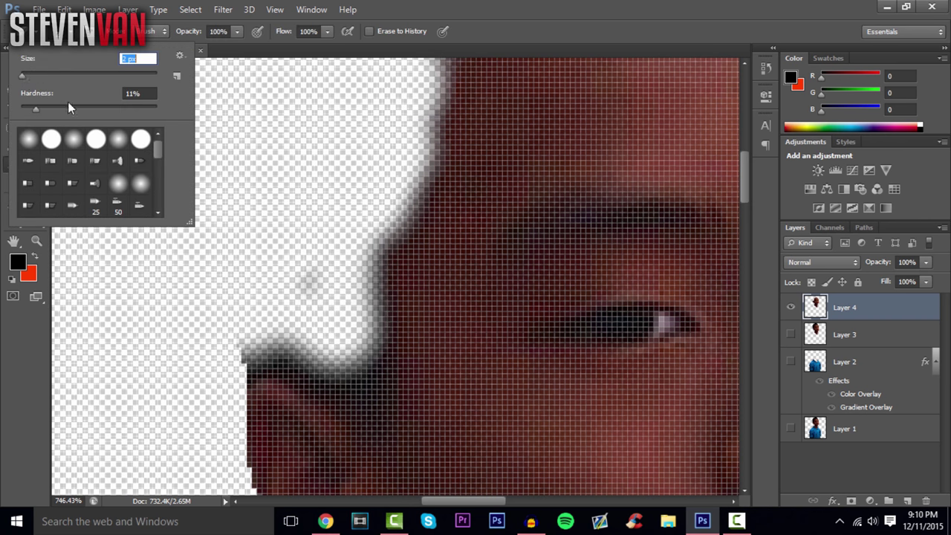
pyautogui.moveTo(237, 355)
pyautogui.mouseDown()
pyautogui.moveTo(191, 365)
pyautogui.moveTo(295, 347)
pyautogui.moveTo(259, 351)
pyautogui.moveTo(325, 384)
pyautogui.moveTo(377, 429)
pyautogui.moveTo(383, 383)
pyautogui.moveTo(368, 298)
pyautogui.moveTo(375, 244)
pyautogui.mouseUp()
pyautogui.click(75, 33)
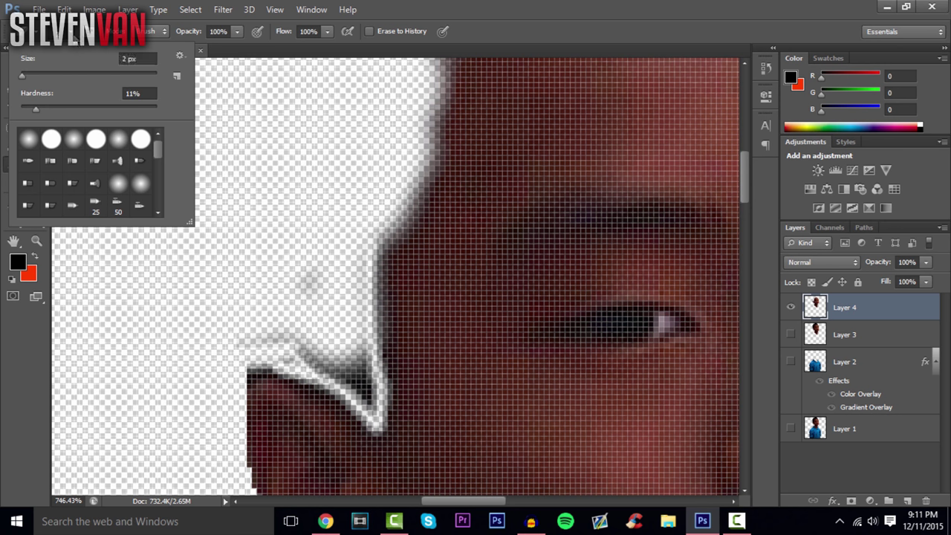
pyautogui.doubleClick(127, 59)
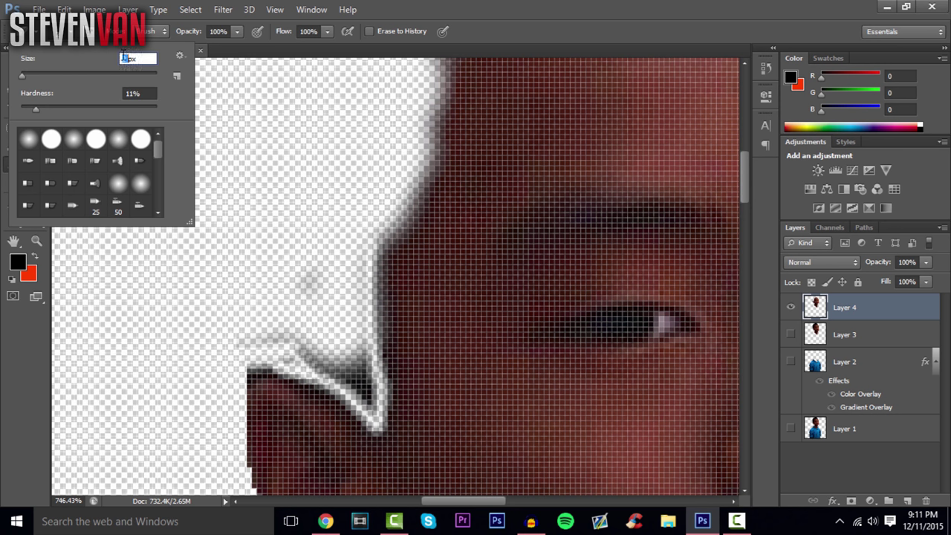
pyautogui.press('Return')
pyautogui.moveTo(249, 369)
pyautogui.mouseDown()
pyautogui.moveTo(303, 365)
pyautogui.moveTo(355, 413)
pyautogui.moveTo(370, 397)
pyautogui.moveTo(362, 374)
pyautogui.moveTo(348, 381)
pyautogui.moveTo(288, 341)
pyautogui.moveTo(252, 336)
pyautogui.moveTo(296, 338)
pyautogui.moveTo(246, 343)
pyautogui.moveTo(330, 377)
pyautogui.moveTo(322, 362)
pyautogui.moveTo(370, 369)
pyautogui.moveTo(349, 361)
pyautogui.moveTo(368, 350)
pyautogui.moveTo(338, 369)
pyautogui.moveTo(348, 356)
pyautogui.moveTo(327, 369)
pyautogui.moveTo(285, 350)
pyautogui.moveTo(317, 365)
pyautogui.moveTo(309, 267)
pyautogui.moveTo(318, 300)
pyautogui.moveTo(331, 294)
pyautogui.moveTo(357, 242)
pyautogui.moveTo(375, 253)
pyautogui.moveTo(384, 376)
pyautogui.moveTo(382, 409)
pyautogui.moveTo(354, 401)
pyautogui.mouseUp()
pyautogui.moveTo(374, 211); pyautogui.dragTo(371, 259)
# - Erase along the upper edge of the forehead to give the hairless head a smooth, rounded outline
pyautogui.press('z')
pyautogui.moveTo(347, 149); pyautogui.dragTo(286, 183)
pyautogui.moveTo(446, 90)
pyautogui.mouseDown()
pyautogui.moveTo(512, 86)
pyautogui.moveTo(448, 81)
pyautogui.moveTo(491, 67)
pyautogui.mouseUp()
pyautogui.click(13, 165)
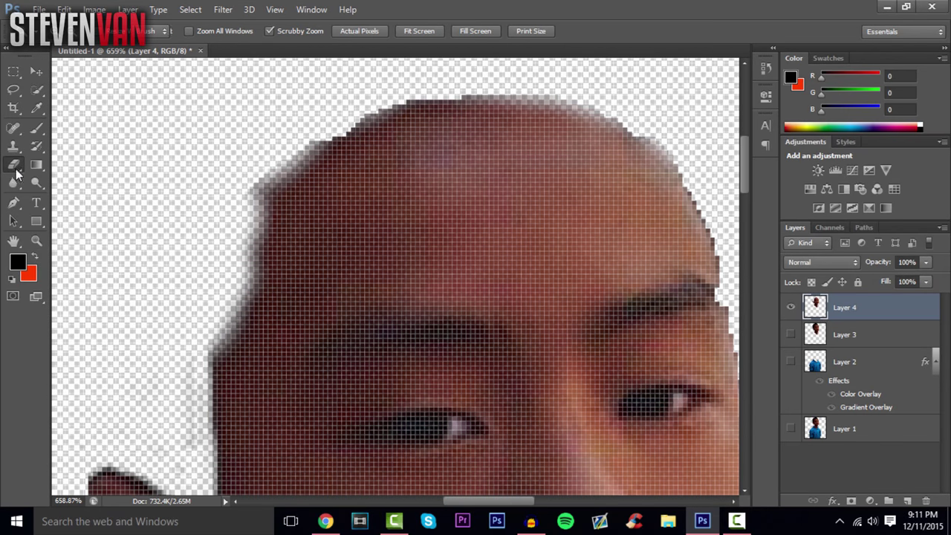
pyautogui.moveTo(270, 170)
pyautogui.mouseDown()
pyautogui.moveTo(253, 276)
pyautogui.moveTo(215, 346)
pyautogui.moveTo(261, 168)
pyautogui.moveTo(249, 224)
pyautogui.moveTo(296, 160)
pyautogui.moveTo(376, 119)
pyautogui.moveTo(502, 101)
pyautogui.moveTo(603, 113)
pyautogui.mouseUp()
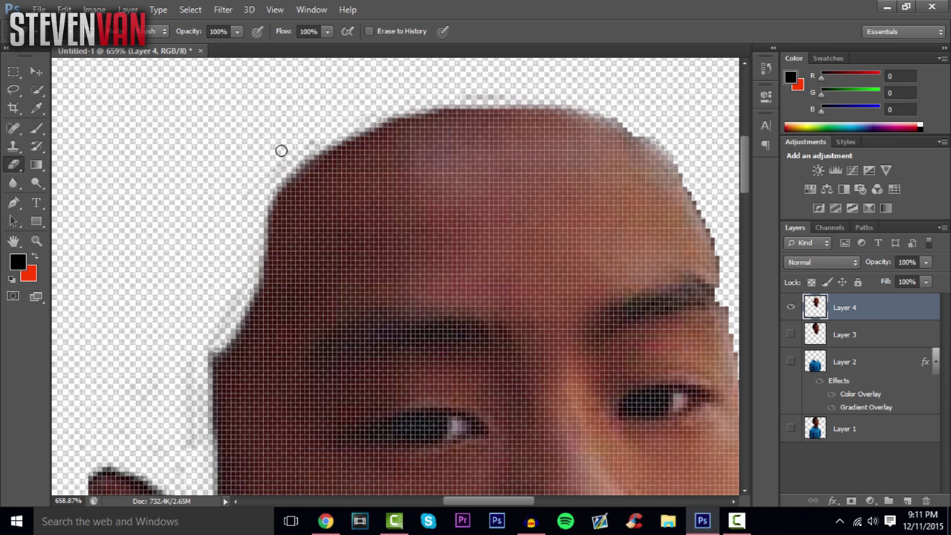
# - Show Layers 2 and 3 again and delete Layer 1
pyautogui.click(37, 240)
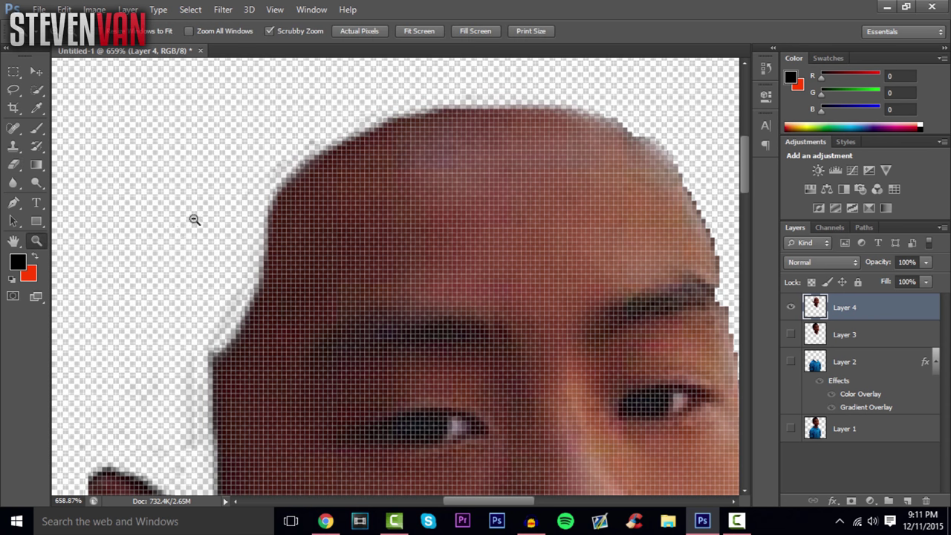
pyautogui.hotkey('ctrl', '0')
pyautogui.moveTo(792, 340); pyautogui.dragTo(793, 364)
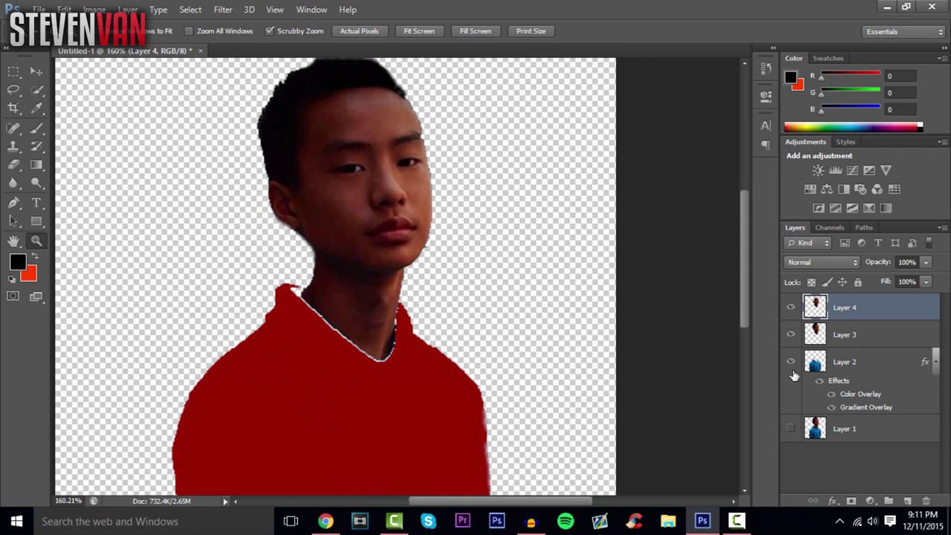
pyautogui.click(870, 436)
pyautogui.press('Delete')
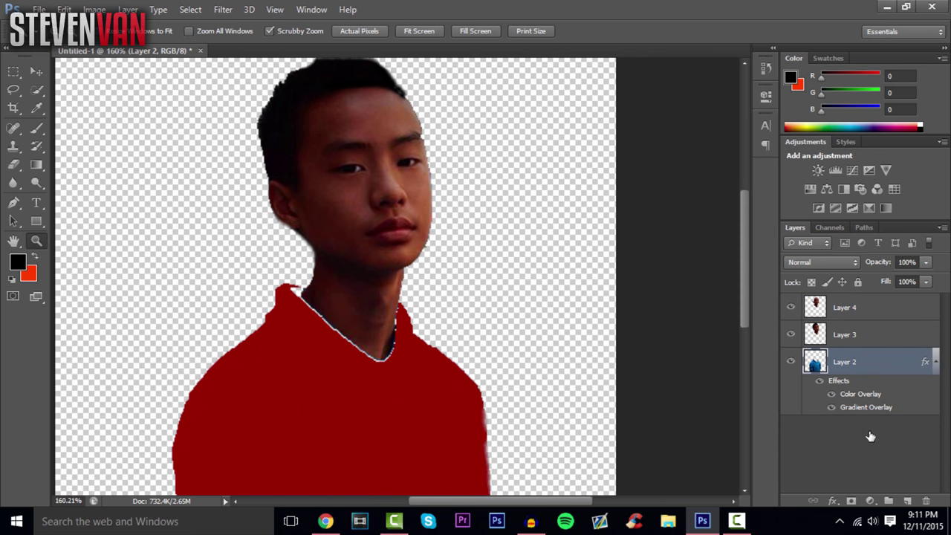
# - Select Layer 3 and hide Layers 4 and 2 so that only the full head with hair is shown
pyautogui.click(861, 338)
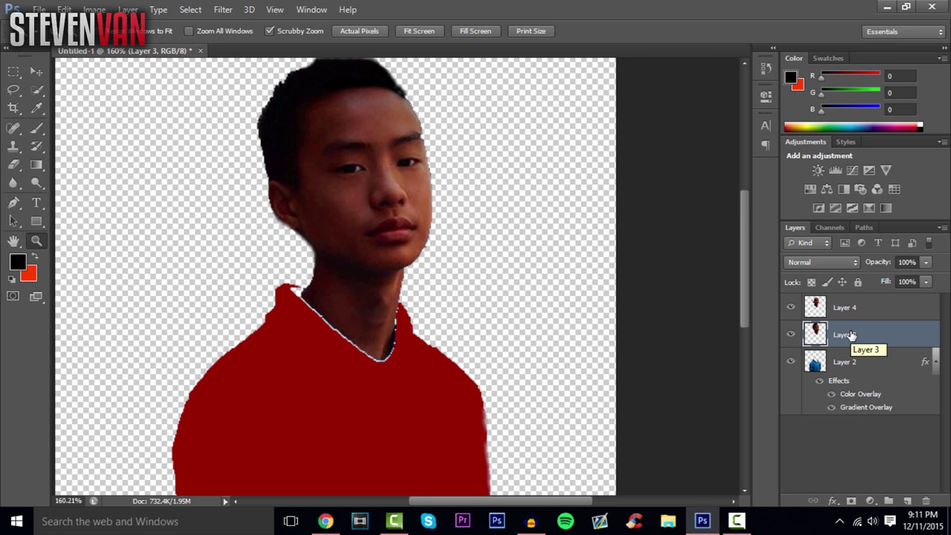
pyautogui.click(791, 307)
pyautogui.click(791, 362)
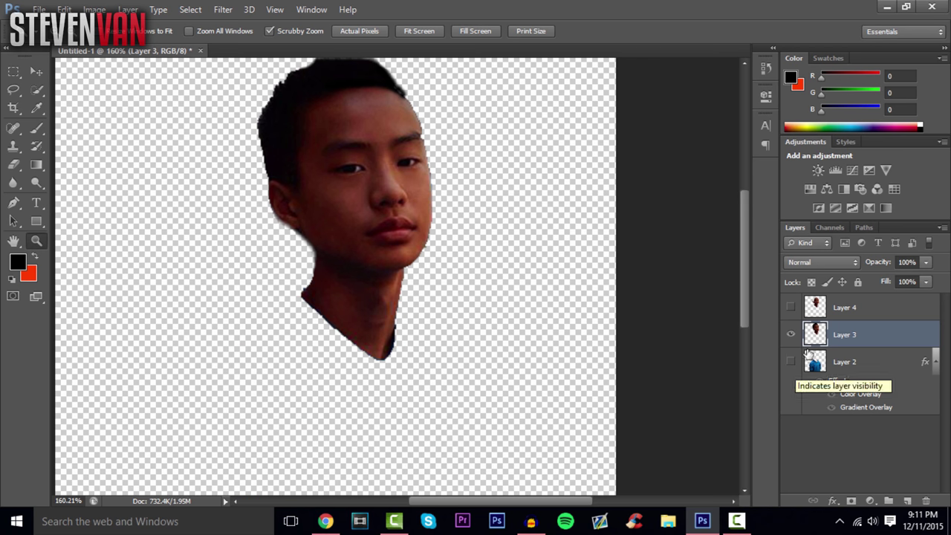
pyautogui.rightClick(842, 336)
pyautogui.click(635, 81)
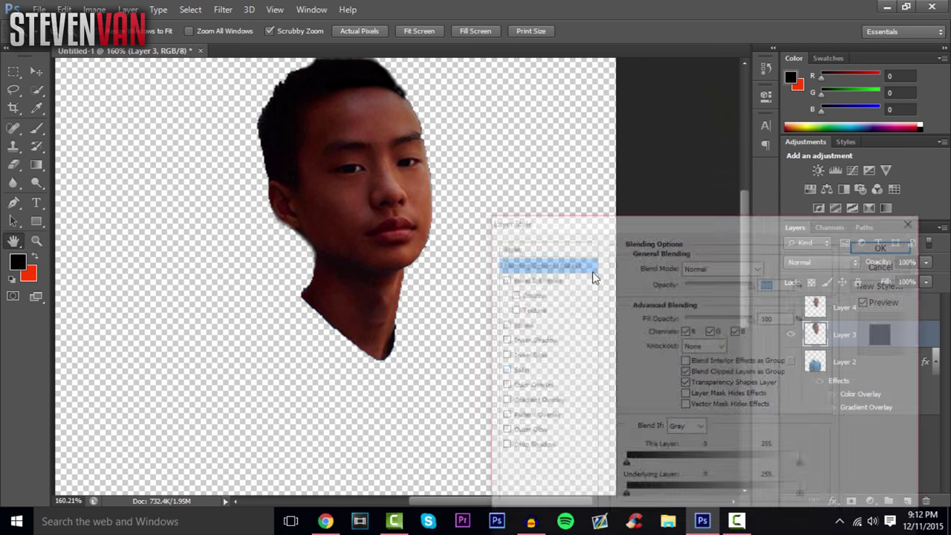
pyautogui.click(550, 385)
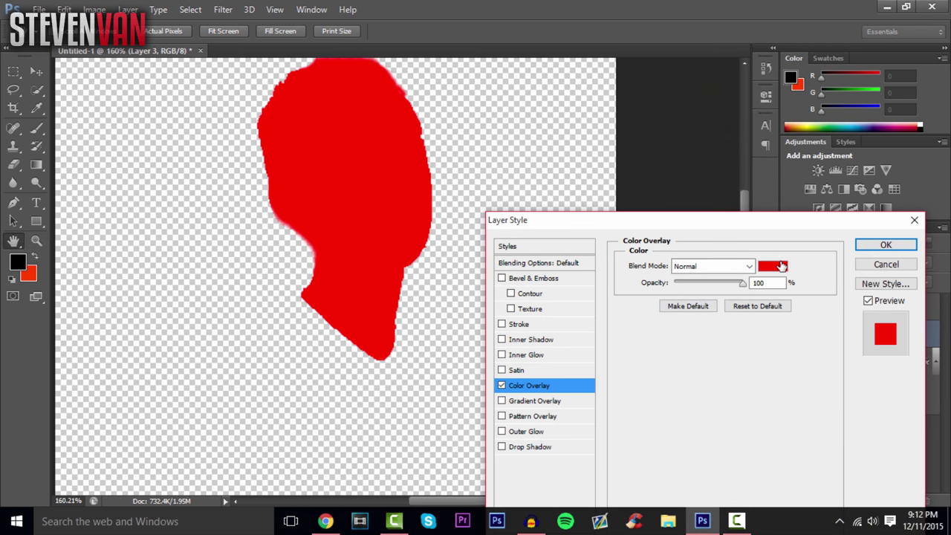
pyautogui.click(502, 386)
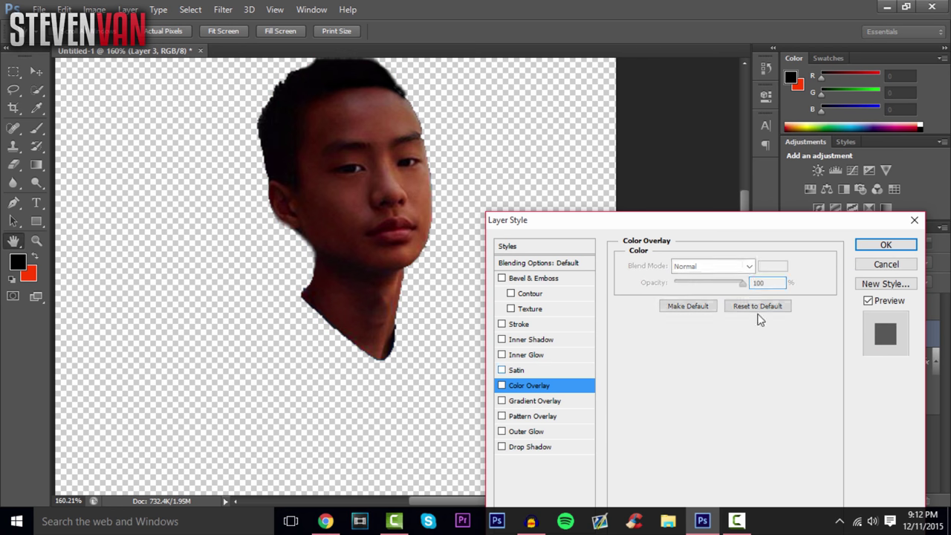
pyautogui.click(881, 246)
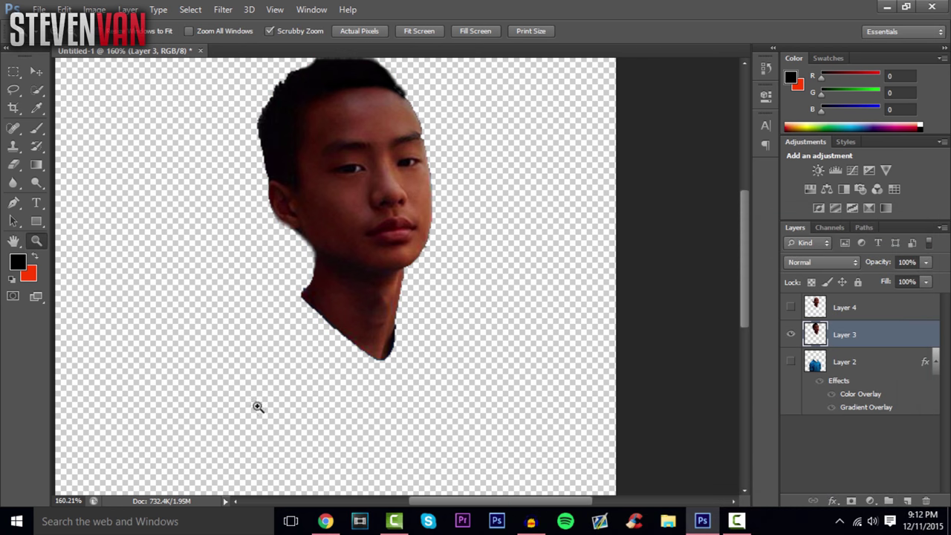
# - Set the foreground color to the skin-tone brown af684c, sampled from the edge of the face
pyautogui.click(18, 263)
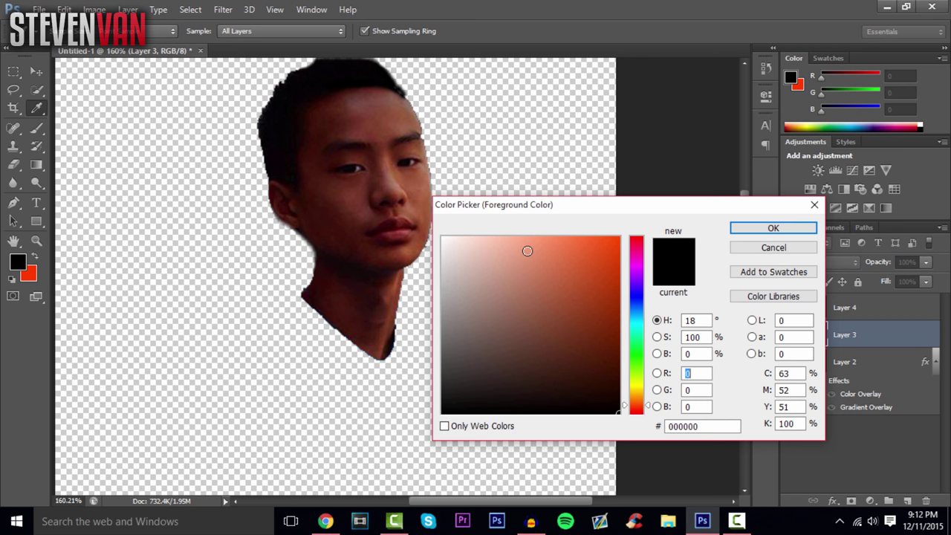
pyautogui.click(426, 187)
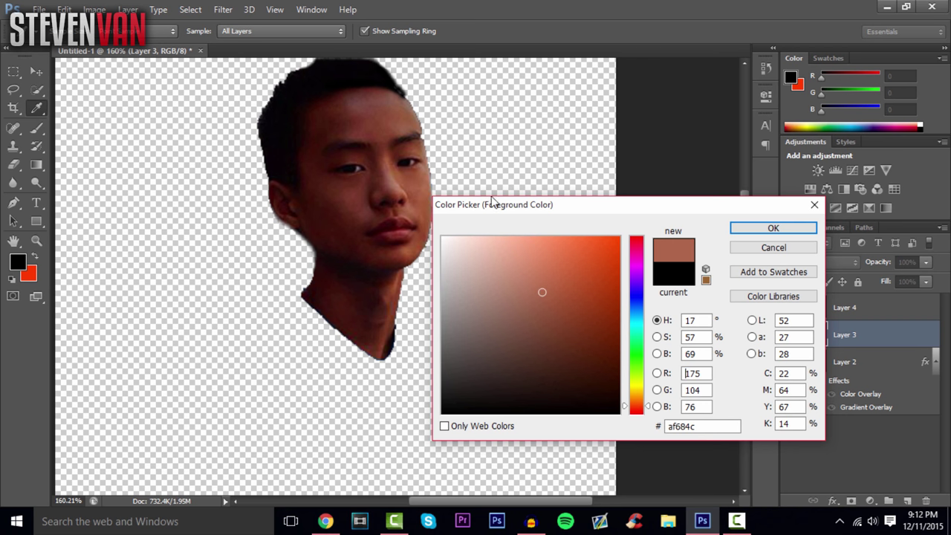
pyautogui.click(748, 229)
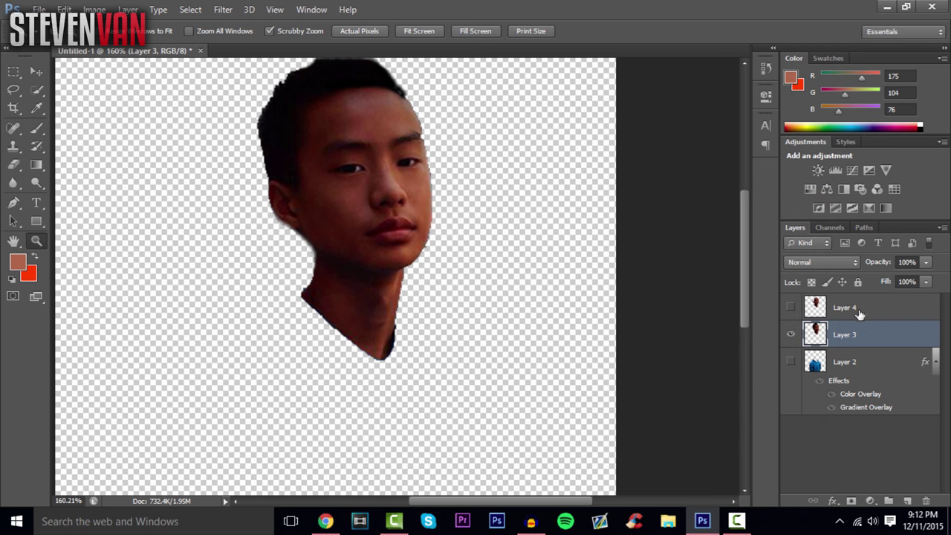
# - Add a Color Overlay to Layer 3 in a slightly lighter shade of the foreground brown, and show Layer 4 again
pyautogui.rightClick(878, 343)
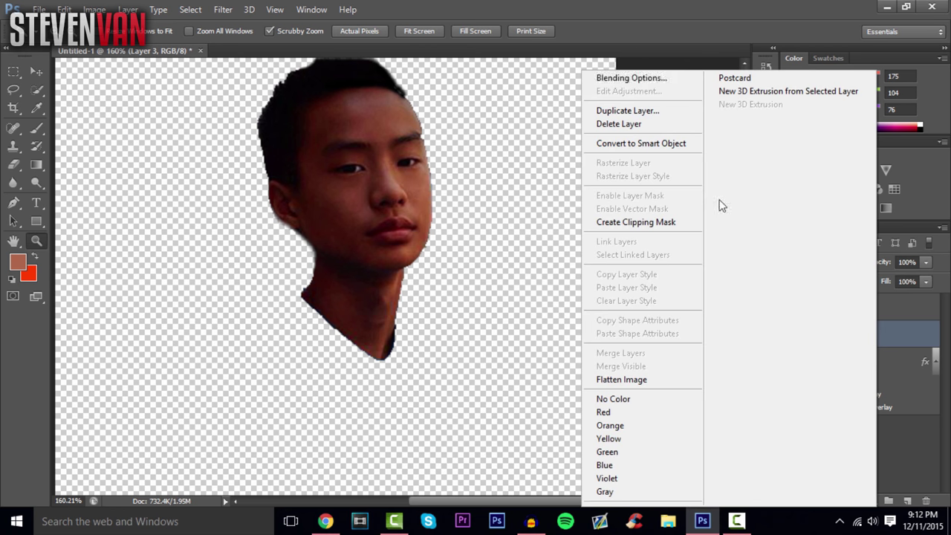
pyautogui.click(631, 82)
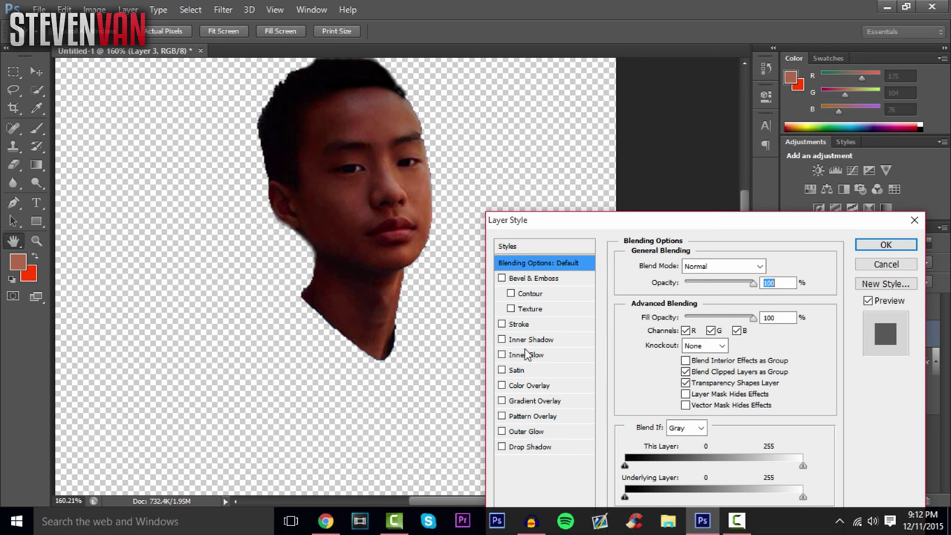
pyautogui.click(529, 386)
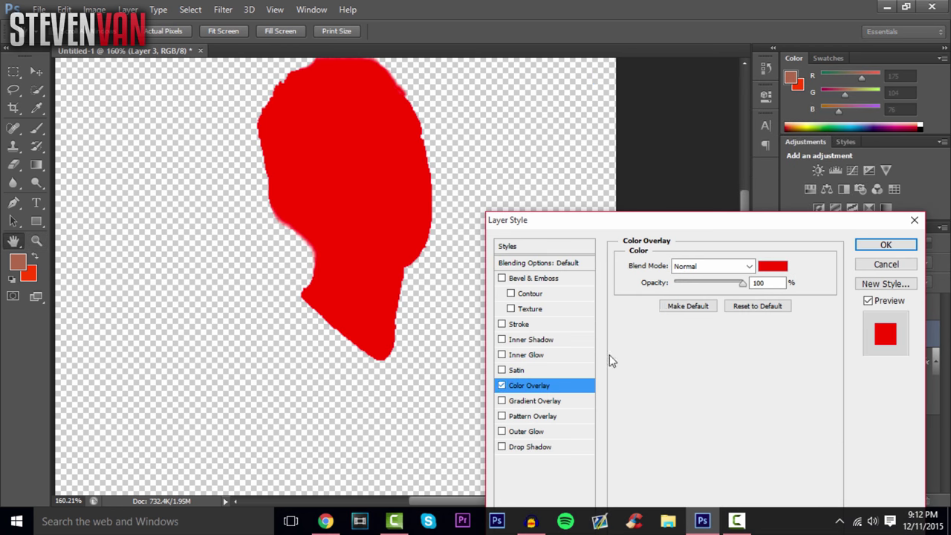
pyautogui.click(773, 266)
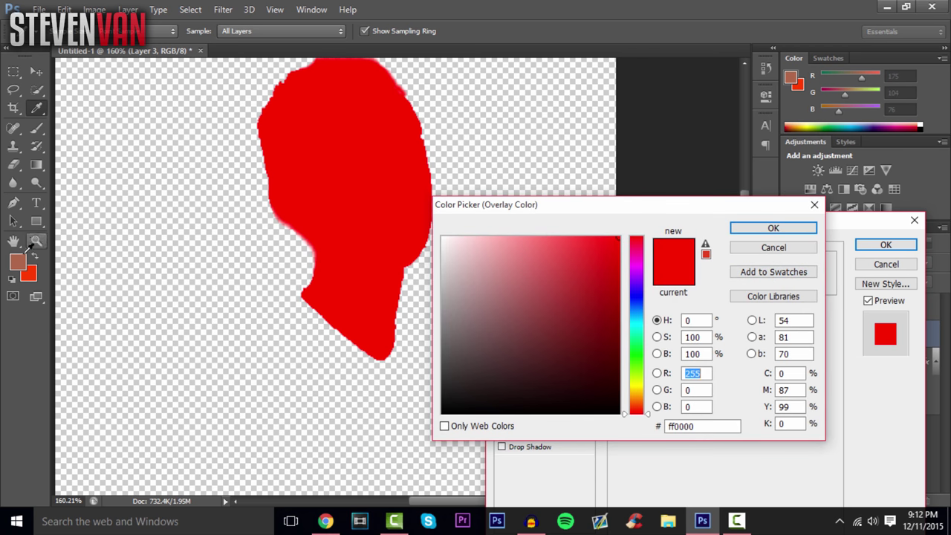
pyautogui.click(25, 263)
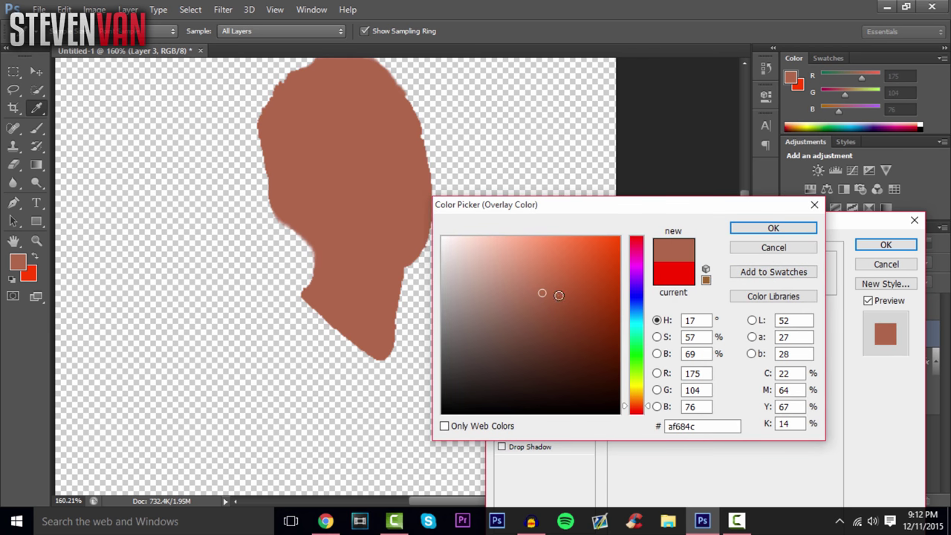
pyautogui.moveTo(542, 290); pyautogui.dragTo(534, 283)
pyautogui.click(762, 229)
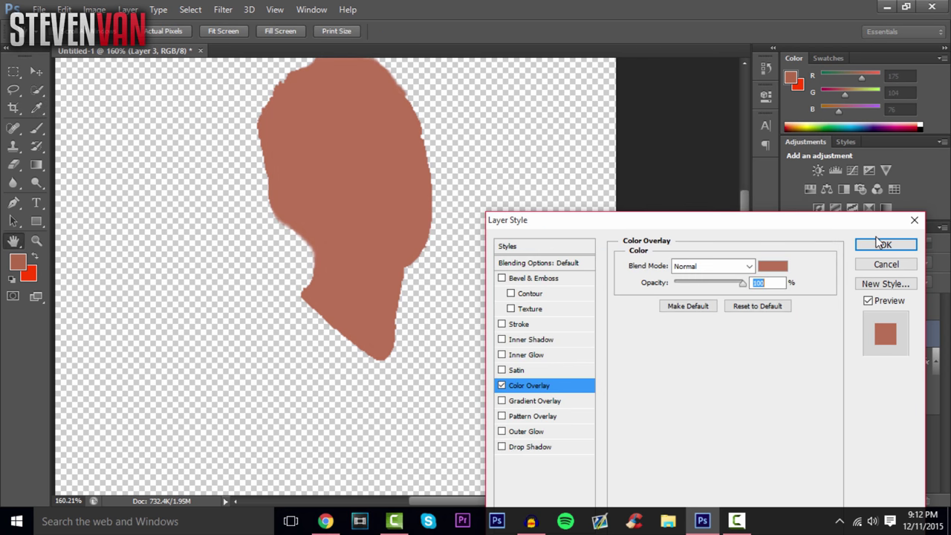
pyautogui.click(883, 244)
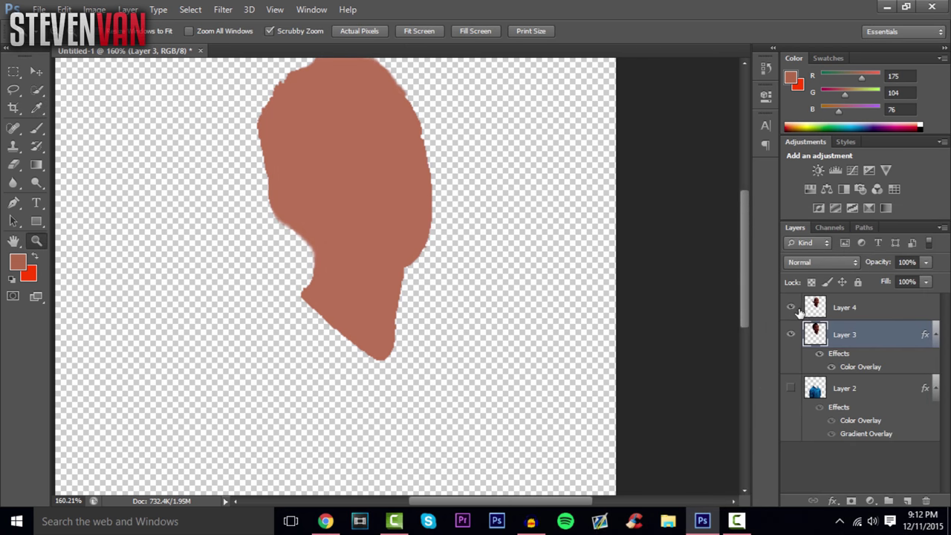
pyautogui.click(791, 308)
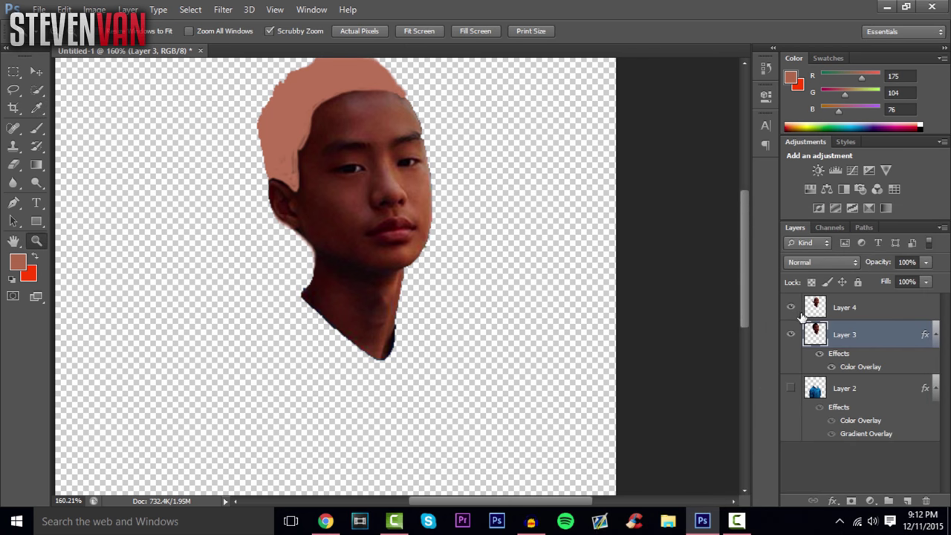
pyautogui.click(871, 313)
pyautogui.rightClick(870, 313)
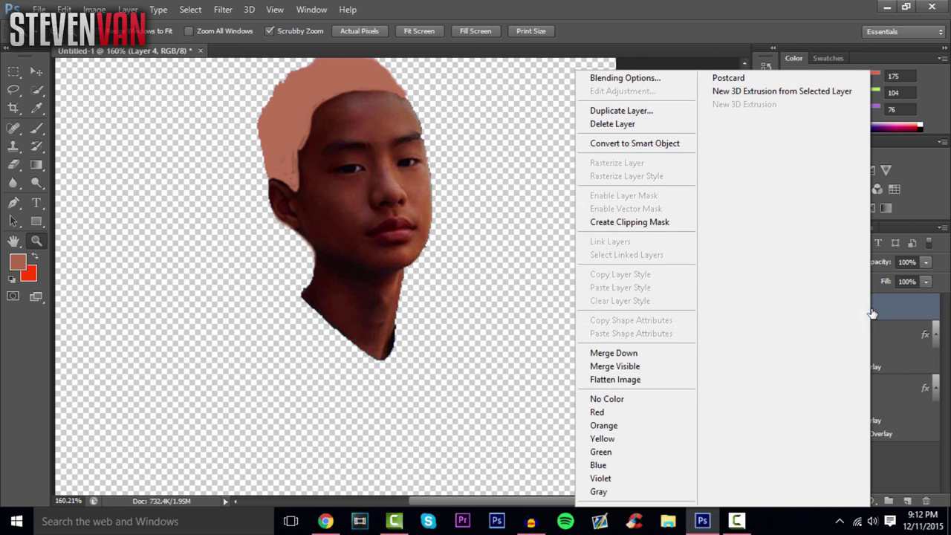
pyautogui.click(663, 78)
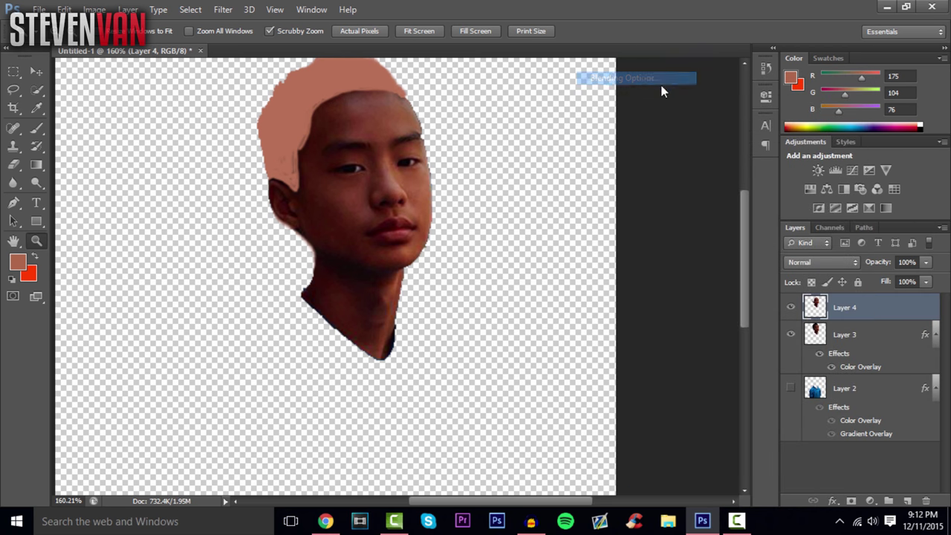
pyautogui.moveTo(762, 225); pyautogui.dragTo(689, 201)
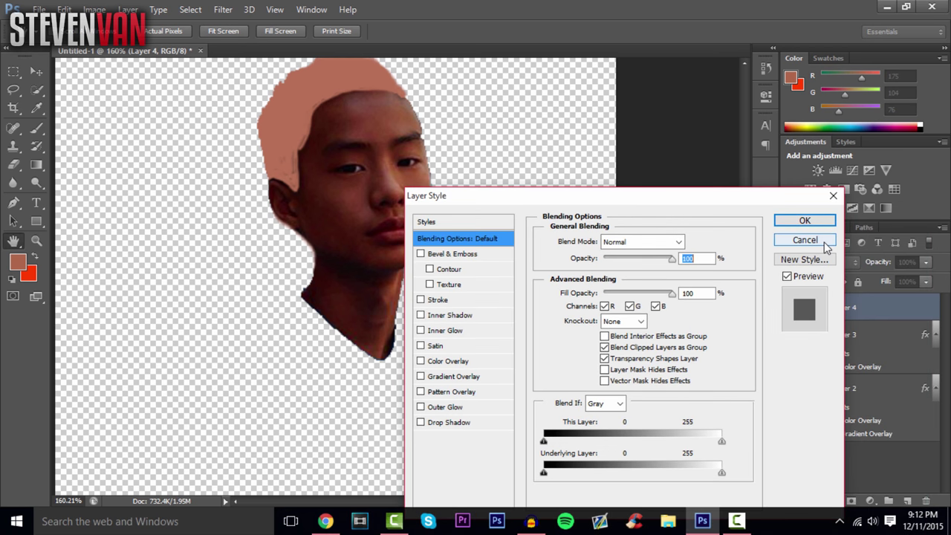
pyautogui.press('Return')
# - Change Layer 3's Color Overlay to bright yellow, fff000, so the hair gets its own flat color
pyautogui.click(843, 335)
pyautogui.rightClick(840, 335)
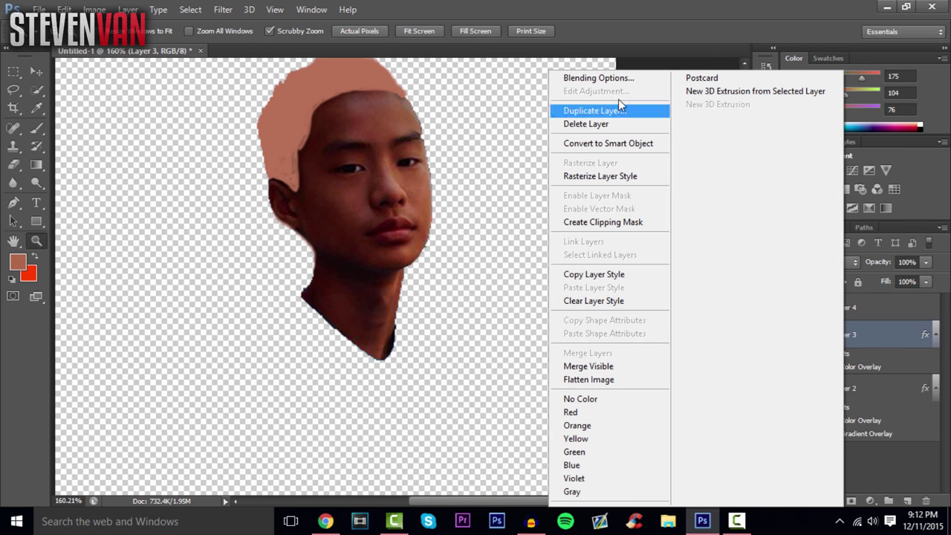
pyautogui.click(593, 222)
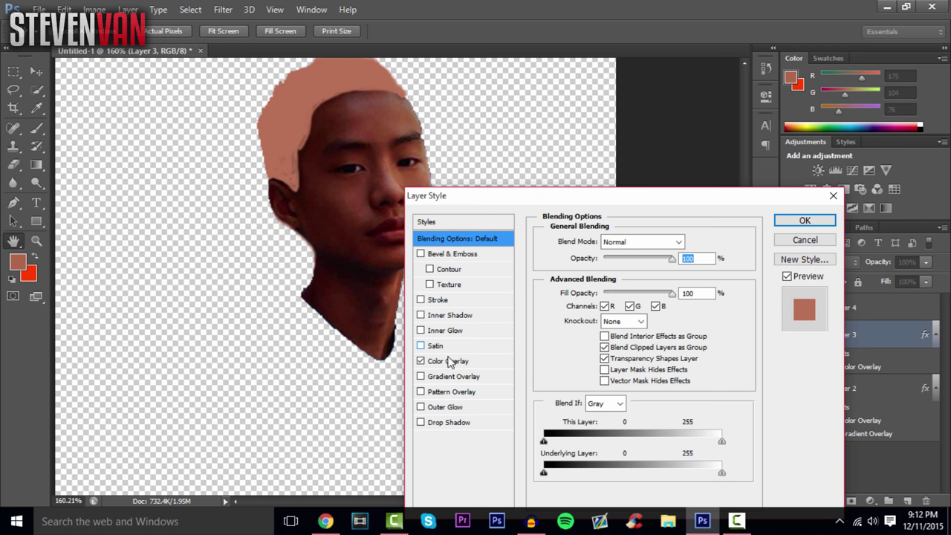
pyautogui.click(448, 362)
pyautogui.click(694, 242)
pyautogui.click(606, 399)
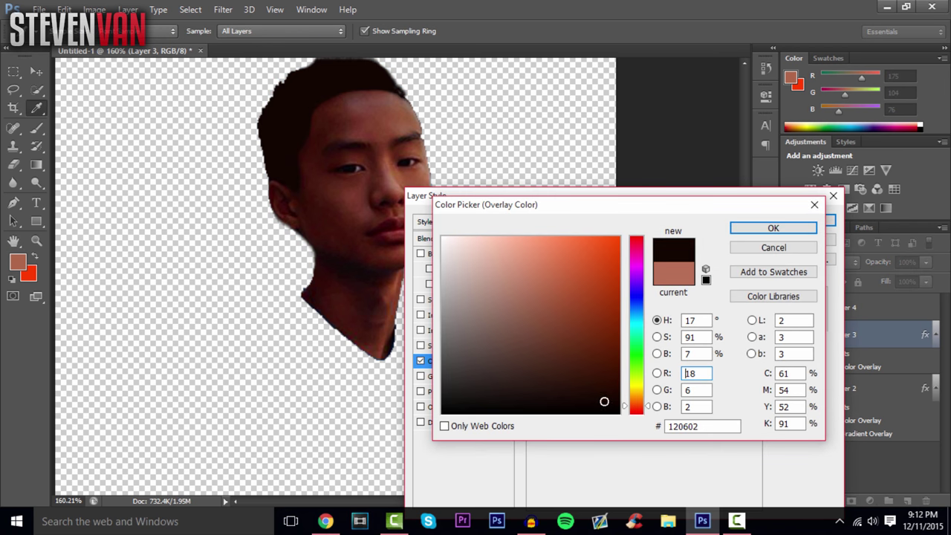
pyautogui.click(637, 386)
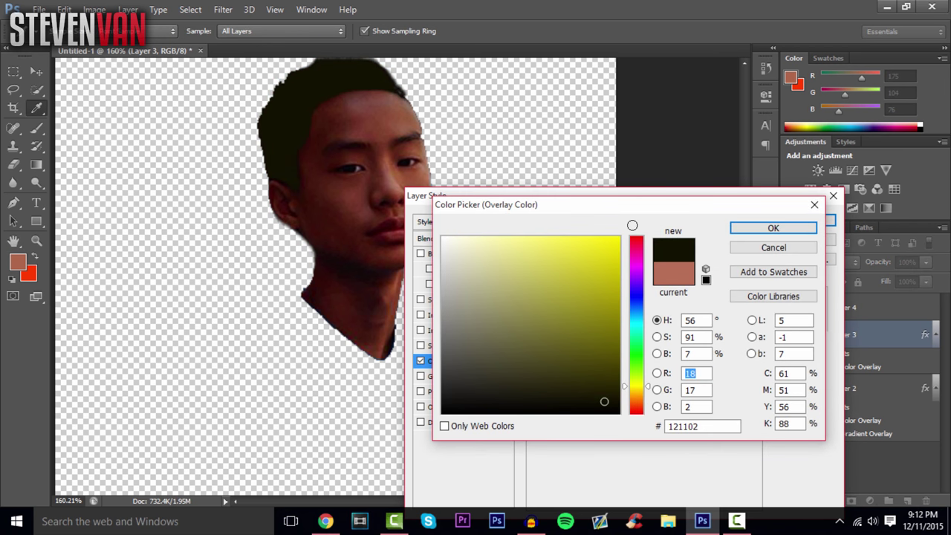
pyautogui.click(620, 237)
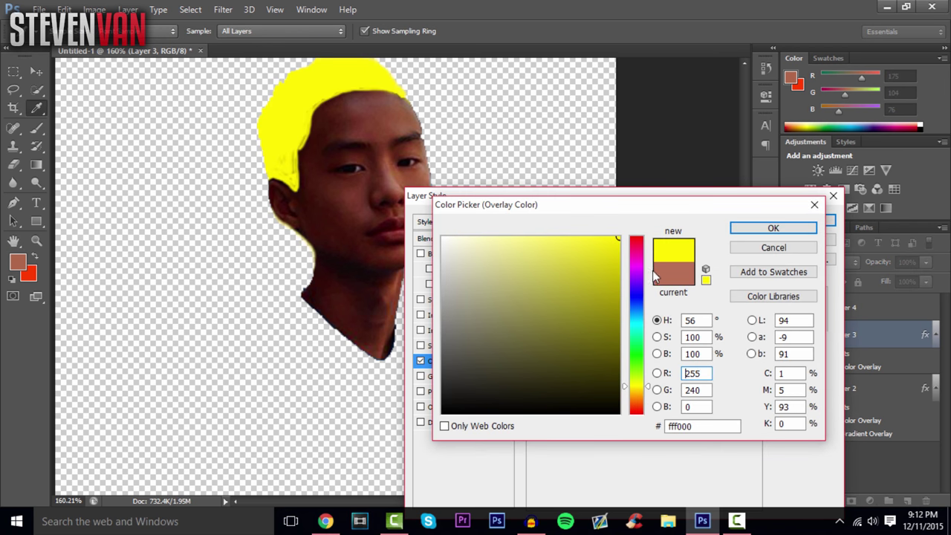
pyautogui.click(786, 229)
pyautogui.click(802, 222)
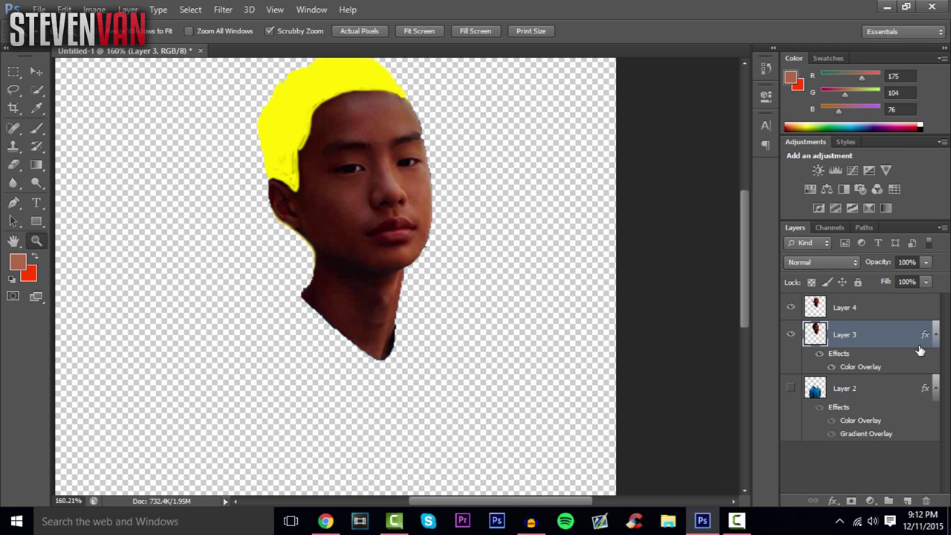
# - Add a Color Overlay to the face on Layer 4 using the foreground brown, af684c
pyautogui.rightClick(845, 305)
pyautogui.click(607, 78)
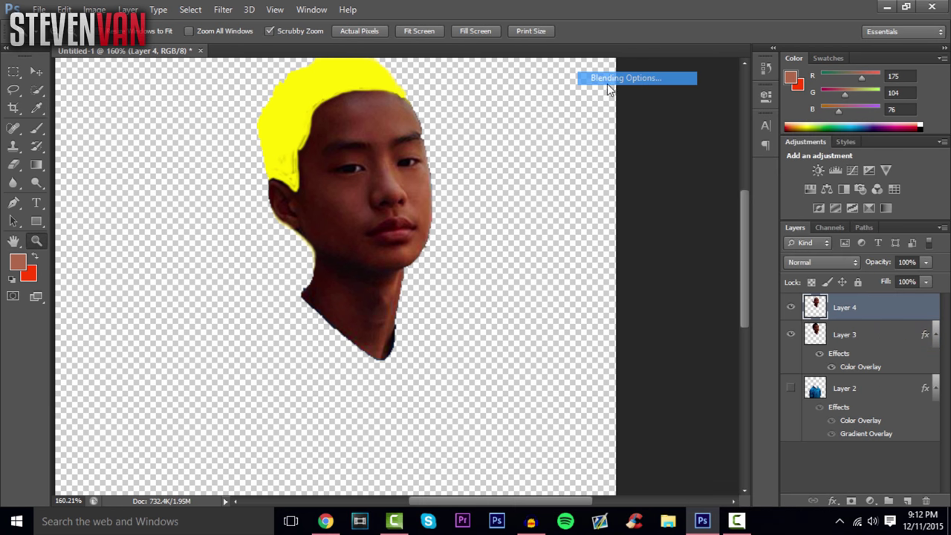
pyautogui.click(456, 364)
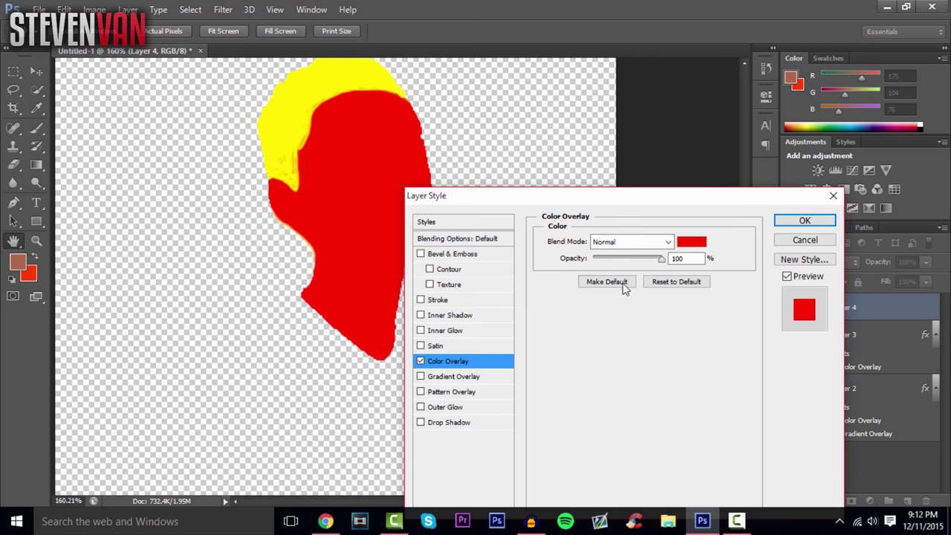
pyautogui.click(686, 252)
pyautogui.click(28, 260)
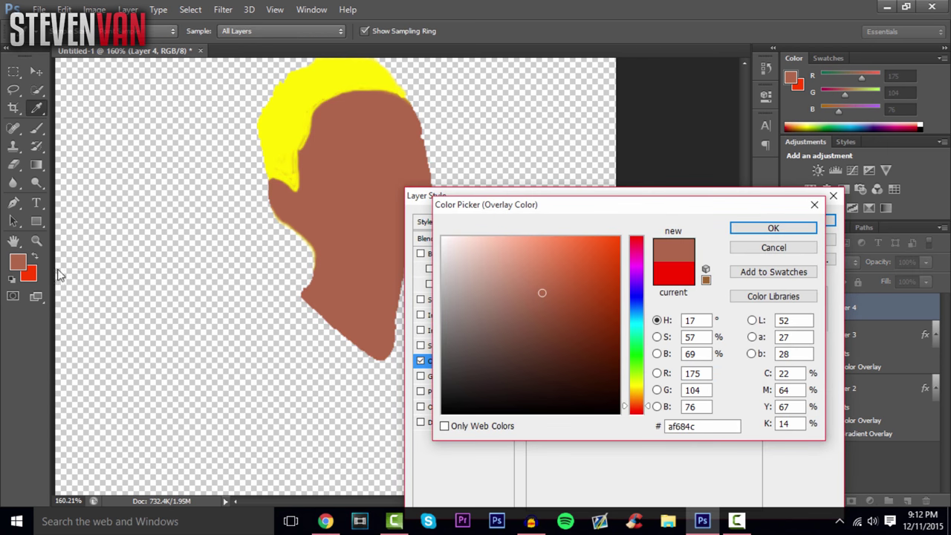
pyautogui.click(773, 228)
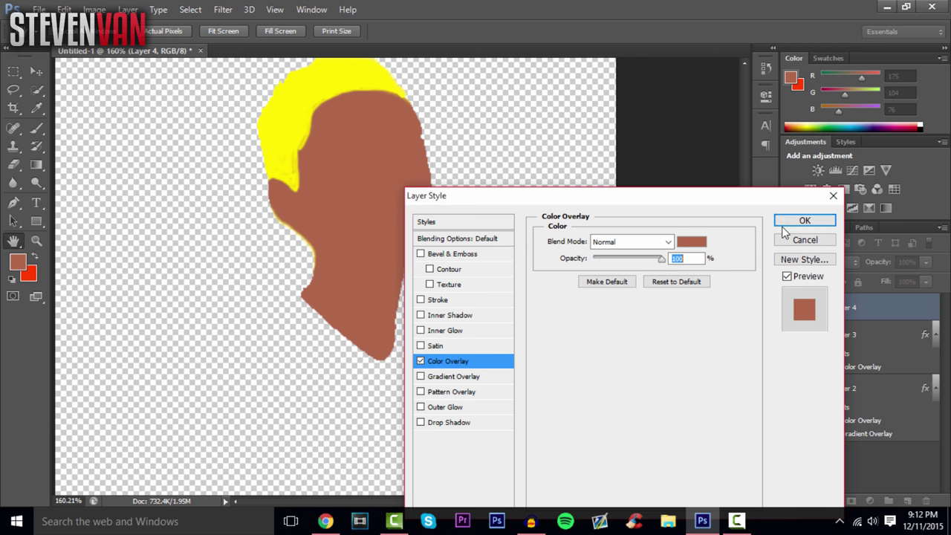
pyautogui.click(814, 220)
# - Show Layer 2 again and change its shirt Color Overlay to bright orange, ff6f06
pyautogui.click(791, 415)
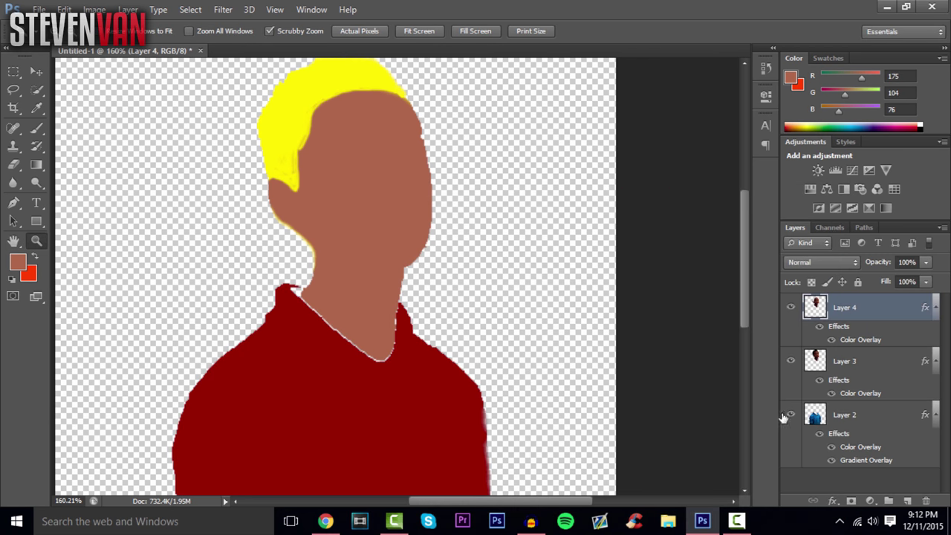
pyautogui.click(860, 418)
pyautogui.rightClick(860, 418)
pyautogui.click(665, 82)
pyautogui.click(478, 376)
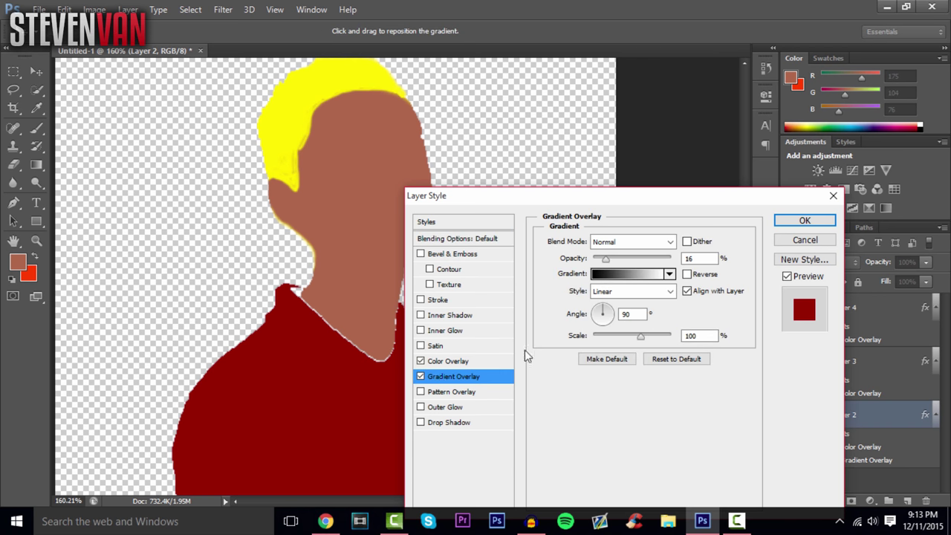
pyautogui.click(476, 361)
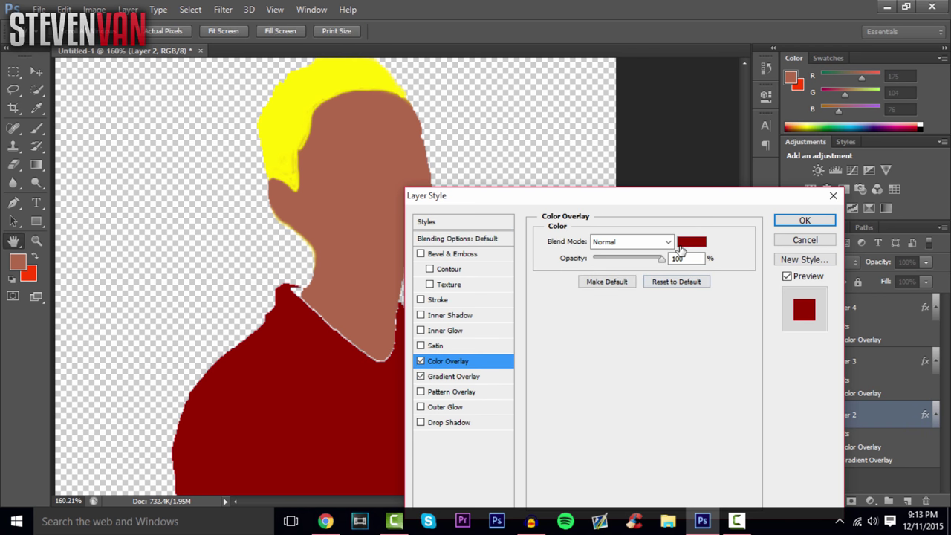
pyautogui.click(682, 251)
pyautogui.click(637, 358)
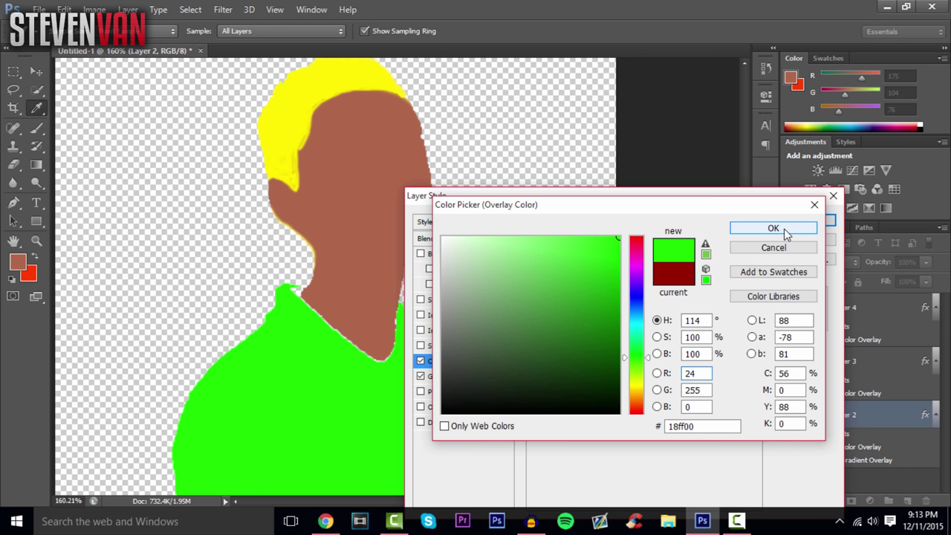
pyautogui.moveTo(622, 324); pyautogui.dragTo(626, 293)
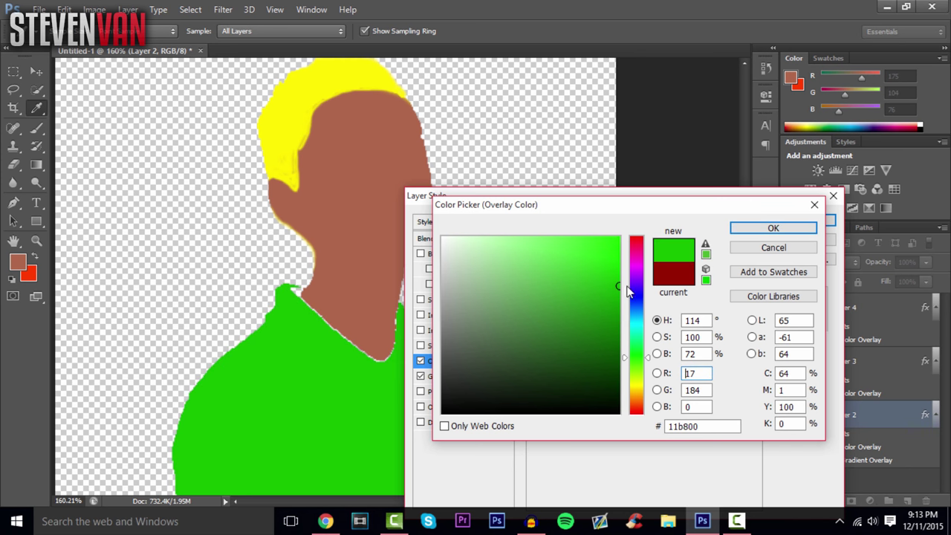
pyautogui.moveTo(630, 395); pyautogui.dragTo(635, 406)
pyautogui.click(770, 228)
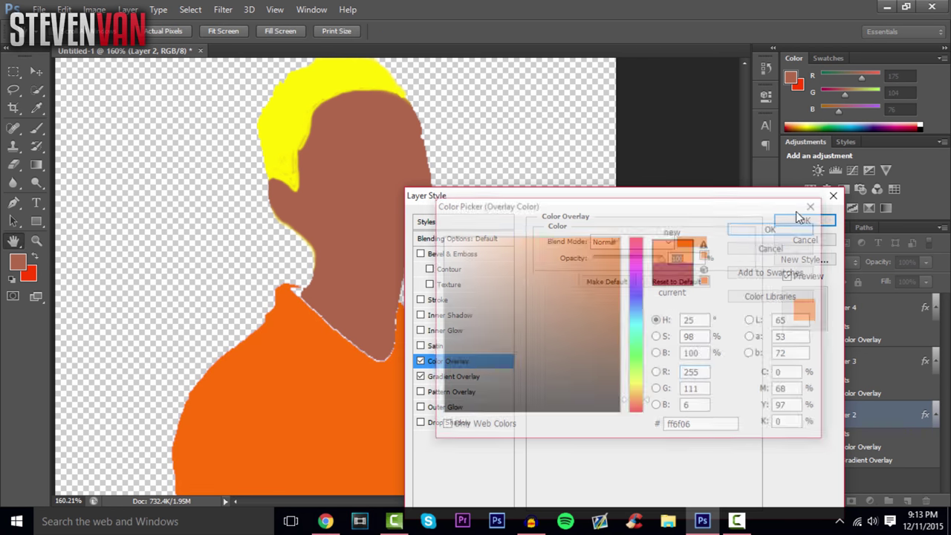
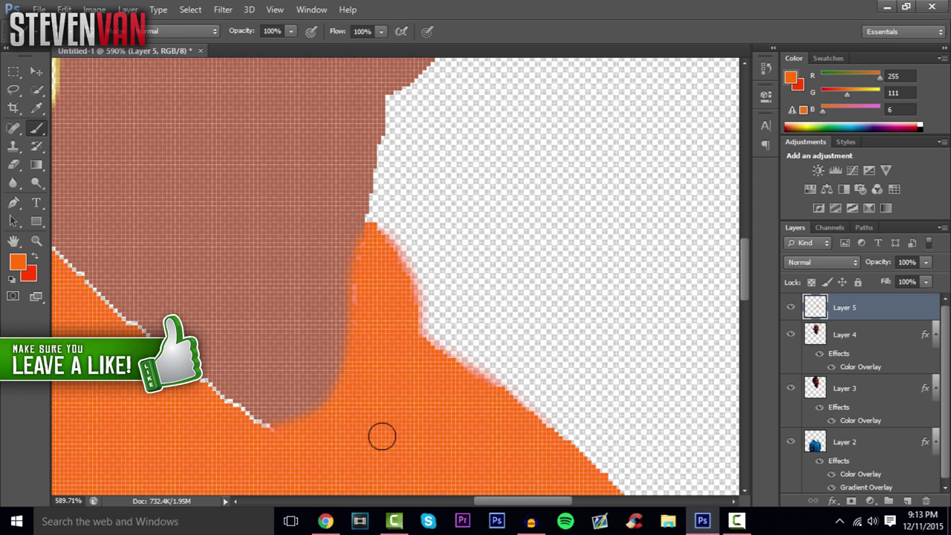
# - Paint orange on Layer 5 to fill the gap between collar and neck and smooth the shirt's jagged collar and shoulder edges
pyautogui.moveTo(248, 446)
pyautogui.mouseDown()
pyautogui.moveTo(285, 445)
pyautogui.moveTo(147, 354)
pyautogui.mouseUp()
pyautogui.moveTo(519, 503); pyautogui.dragTo(471, 490)
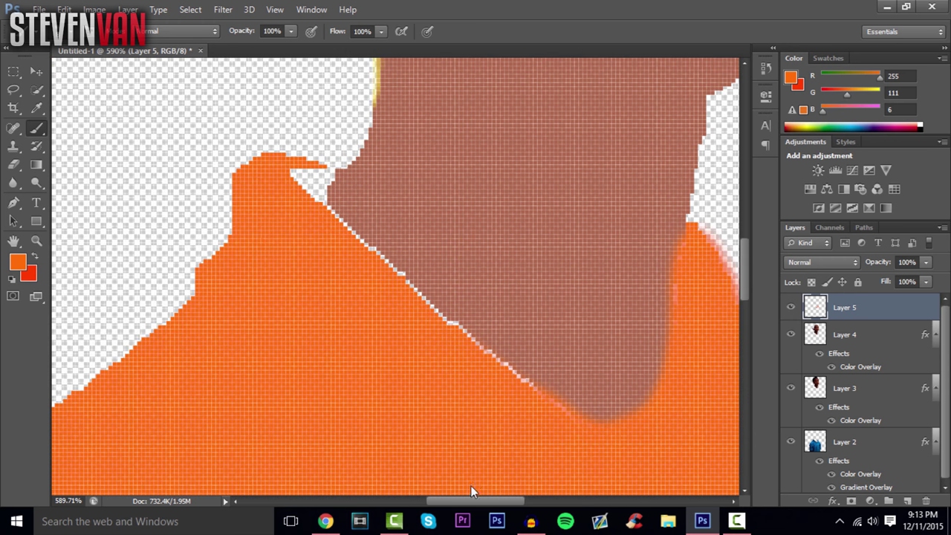
pyautogui.moveTo(314, 203)
pyautogui.mouseDown()
pyautogui.moveTo(308, 187)
pyautogui.moveTo(338, 242)
pyautogui.moveTo(601, 444)
pyautogui.mouseUp()
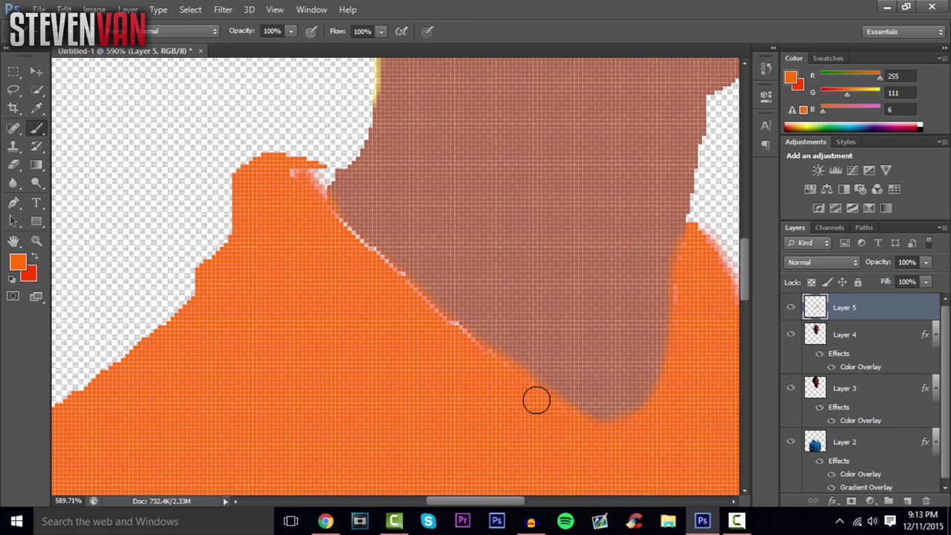
pyautogui.moveTo(464, 342)
pyautogui.mouseDown()
pyautogui.moveTo(373, 269)
pyautogui.moveTo(292, 174)
pyautogui.moveTo(324, 174)
pyautogui.moveTo(309, 191)
pyautogui.moveTo(324, 176)
pyautogui.moveTo(324, 193)
pyautogui.moveTo(360, 237)
pyautogui.moveTo(569, 395)
pyautogui.moveTo(653, 428)
pyautogui.moveTo(671, 379)
pyautogui.mouseUp()
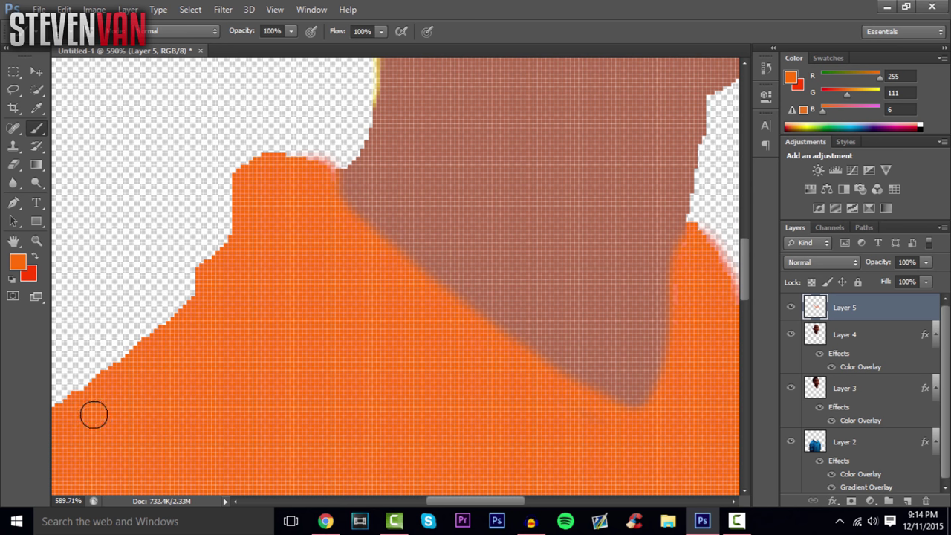
pyautogui.moveTo(72, 408); pyautogui.dragTo(130, 382)
pyautogui.moveTo(176, 332)
pyautogui.mouseDown()
pyautogui.moveTo(217, 280)
pyautogui.moveTo(187, 320)
pyautogui.moveTo(58, 415)
pyautogui.mouseUp()
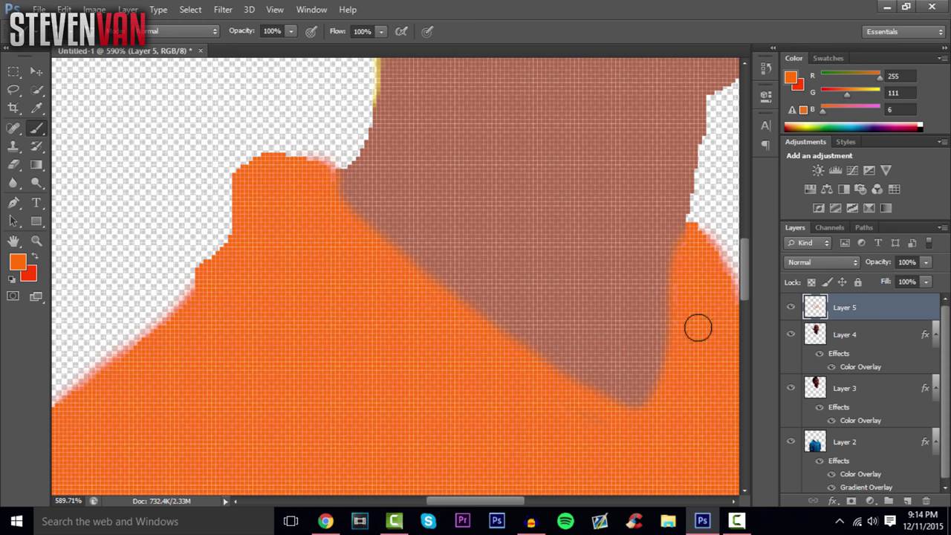
# - Sample the skin brown af684c as foreground color and paint over the yellow fringe and jagged edges of the neck and jaw
pyautogui.moveTo(748, 259); pyautogui.dragTo(748, 223)
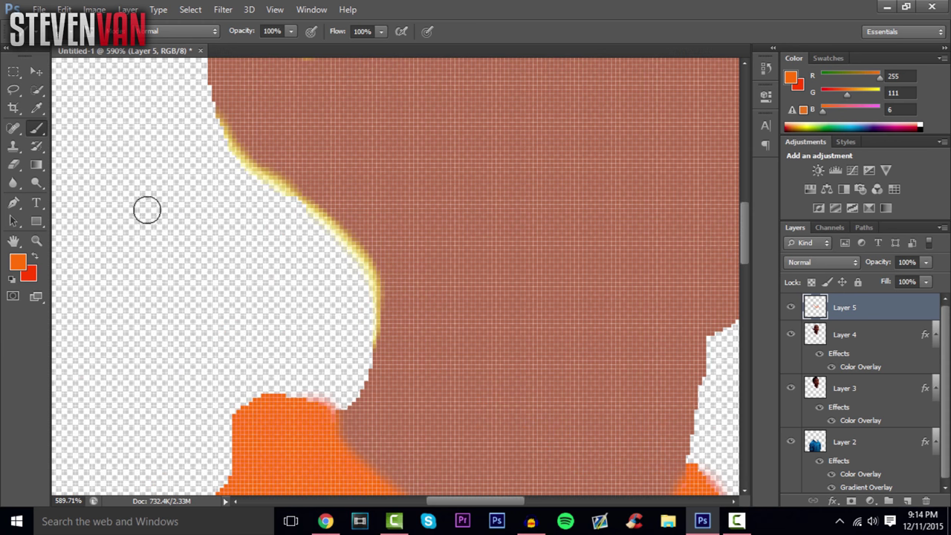
pyautogui.click(14, 146)
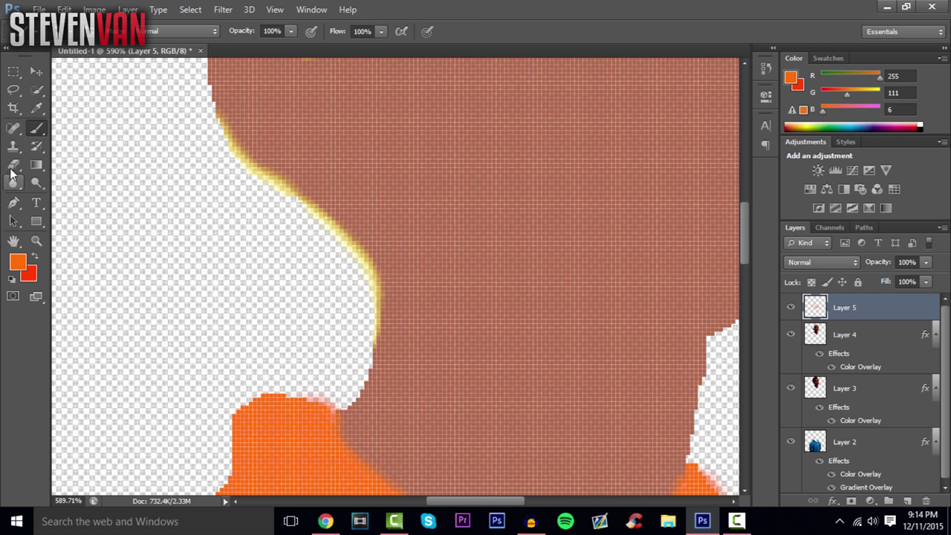
pyautogui.click(18, 261)
pyautogui.click(272, 107)
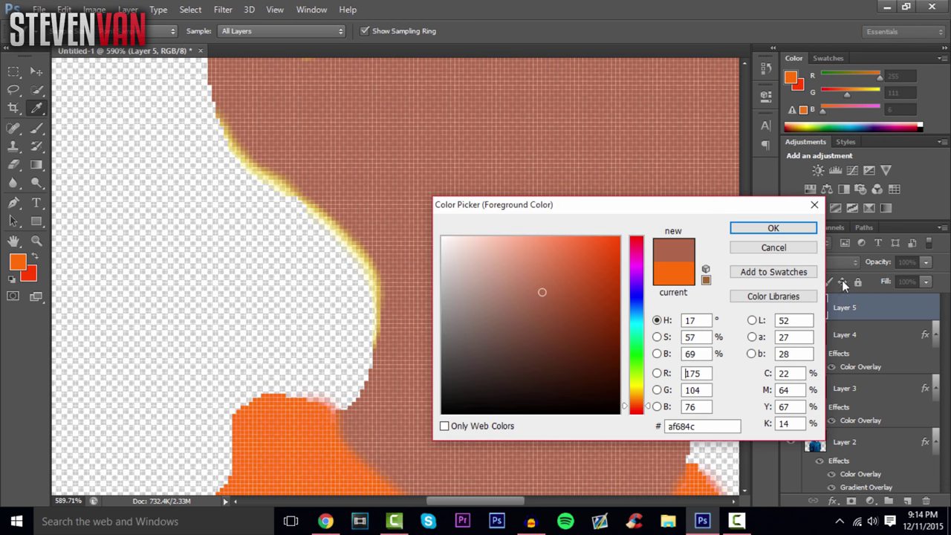
pyautogui.click(778, 228)
pyautogui.moveTo(229, 103)
pyautogui.mouseDown()
pyautogui.moveTo(235, 133)
pyautogui.moveTo(306, 179)
pyautogui.moveTo(380, 269)
pyautogui.moveTo(392, 305)
pyautogui.moveTo(388, 353)
pyautogui.moveTo(352, 415)
pyautogui.mouseUp()
pyautogui.moveTo(241, 120)
pyautogui.mouseDown()
pyautogui.moveTo(247, 150)
pyautogui.moveTo(358, 232)
pyautogui.mouseUp()
pyautogui.moveTo(738, 303)
pyautogui.mouseDown()
pyautogui.moveTo(696, 333)
pyautogui.moveTo(668, 463)
pyautogui.mouseUp()
# - Sample the hair yellow fff000 as foreground color and paint over the streaks and rough edges of the hair
pyautogui.moveTo(742, 216)
pyautogui.mouseDown()
pyautogui.moveTo(741, 140)
pyautogui.moveTo(740, 166)
pyautogui.mouseUp()
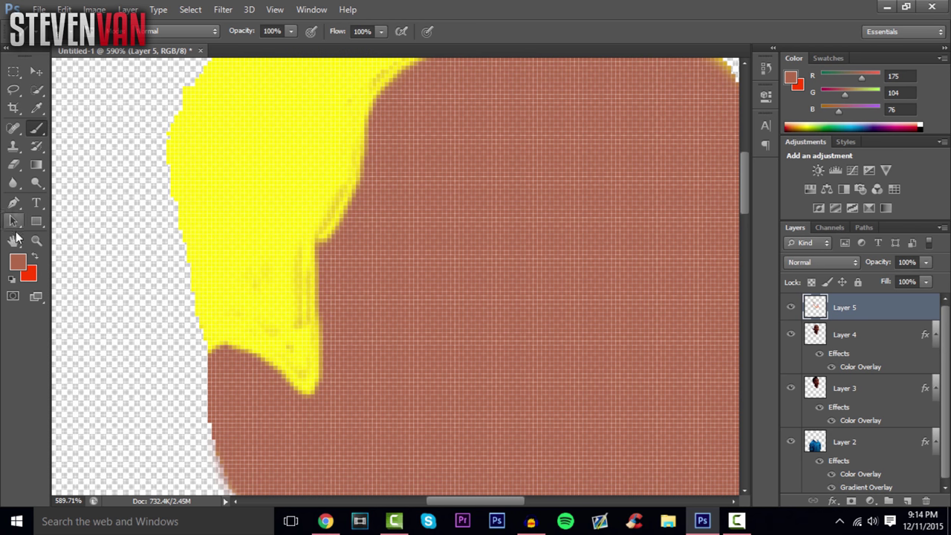
pyautogui.click(18, 262)
pyautogui.click(240, 206)
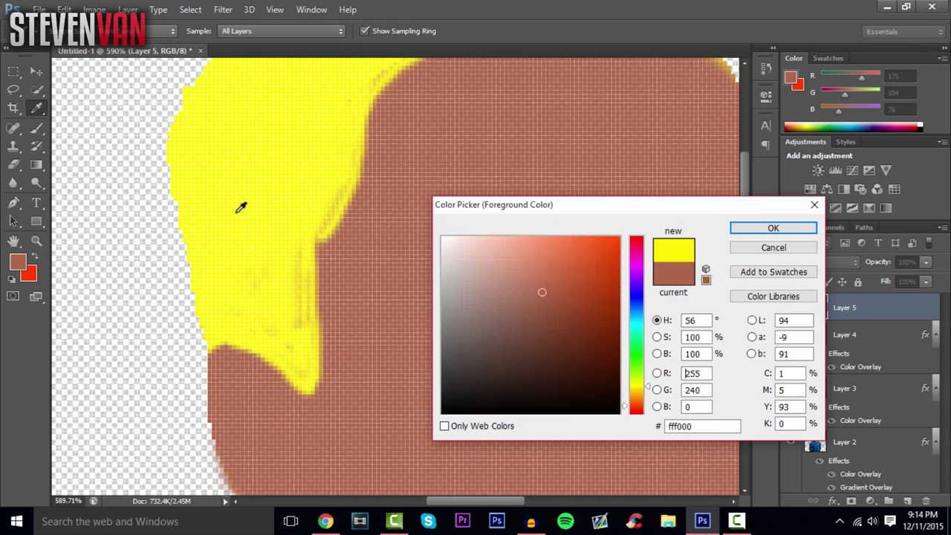
pyautogui.click(751, 228)
pyautogui.moveTo(332, 170)
pyautogui.mouseDown()
pyautogui.moveTo(302, 240)
pyautogui.moveTo(312, 368)
pyautogui.mouseUp()
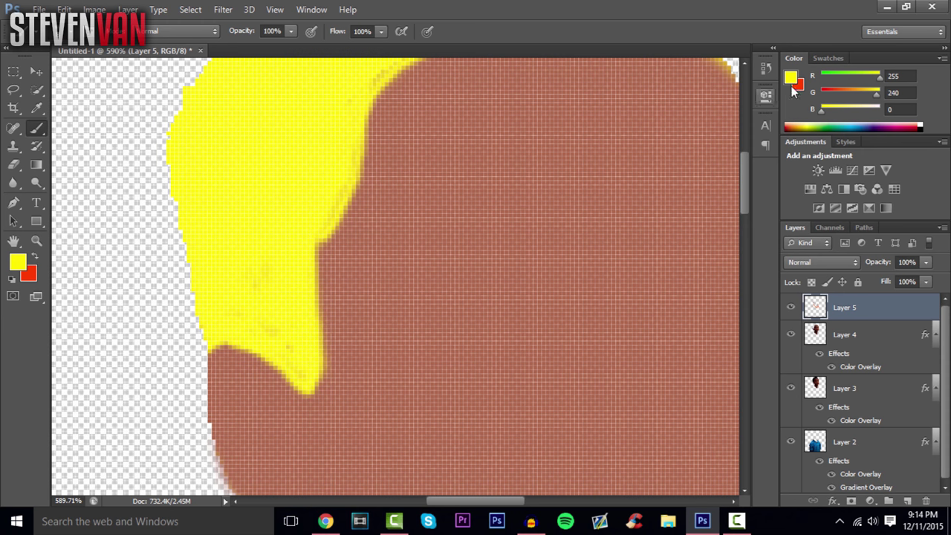
pyautogui.scroll(5, 469, 223)
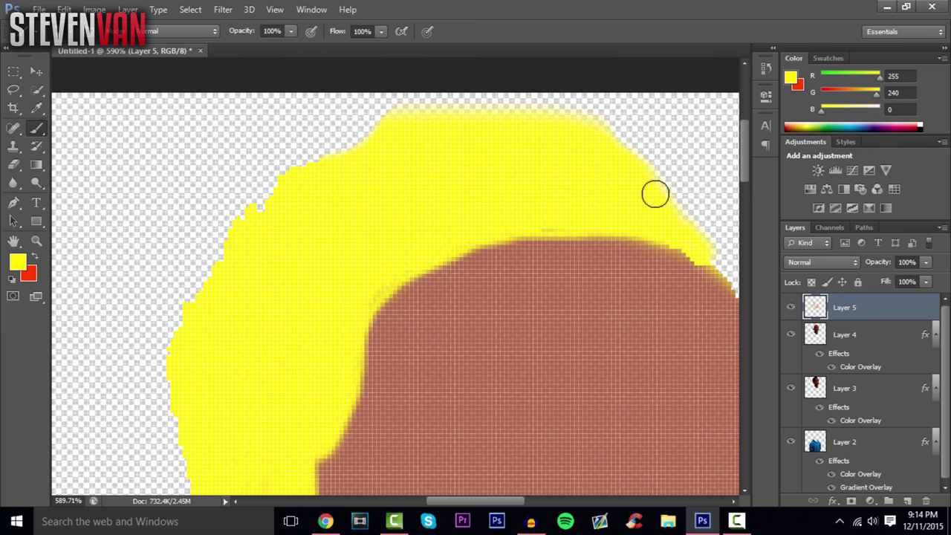
# - Add the text SV in yellow at 200 pt beside the figure's shoulder
pyautogui.click(35, 240)
pyautogui.moveTo(195, 196); pyautogui.dragTo(94, 236)
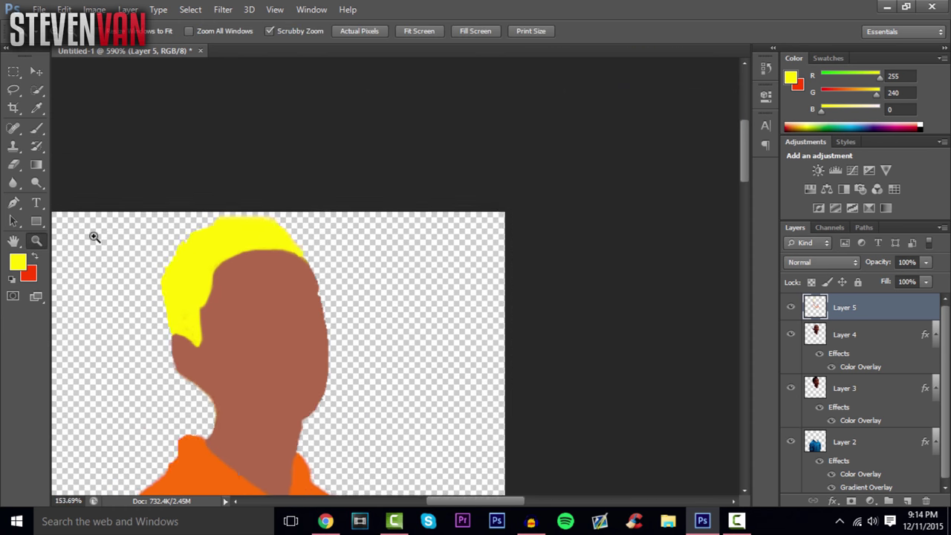
pyautogui.moveTo(247, 365); pyautogui.dragTo(229, 426)
pyautogui.moveTo(342, 328); pyautogui.dragTo(346, 314)
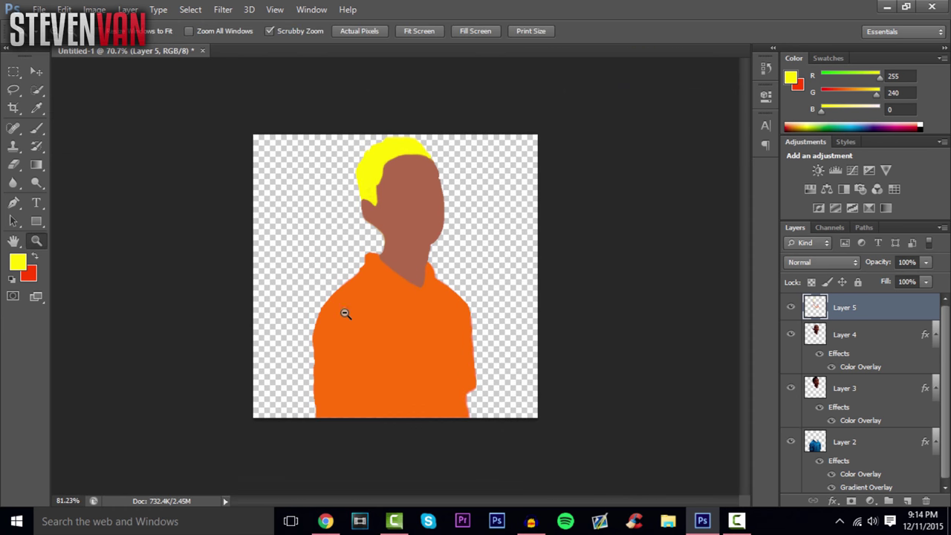
pyautogui.click(35, 202)
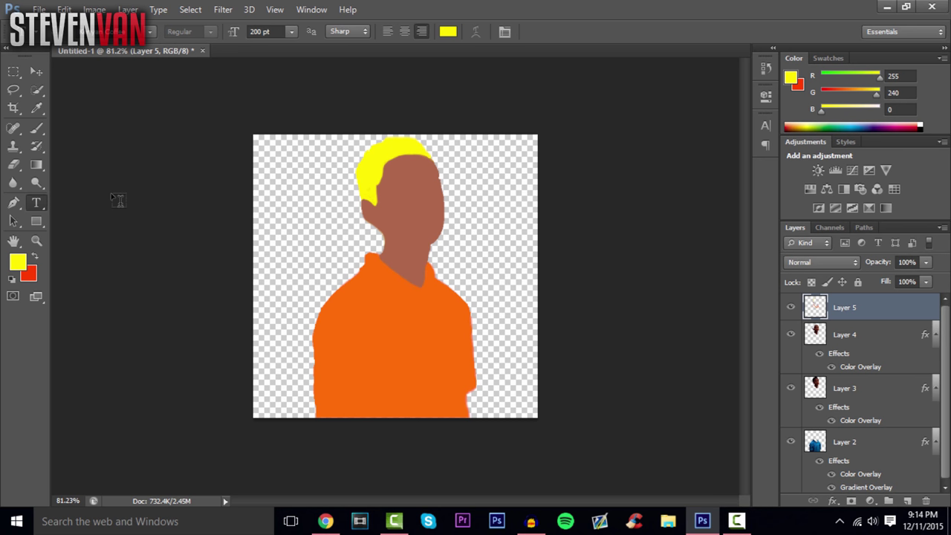
pyautogui.click(339, 306)
pyautogui.press('capslock')
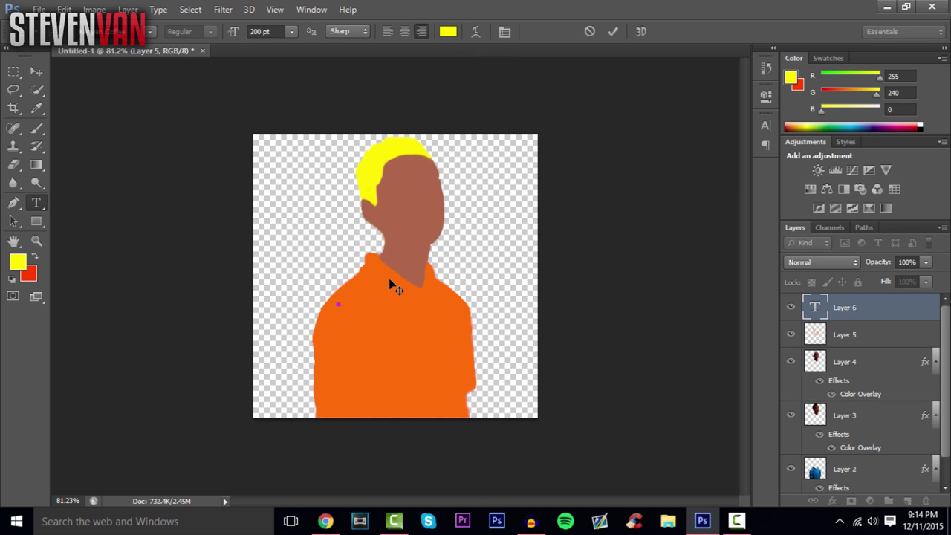
pyautogui.write('SV')
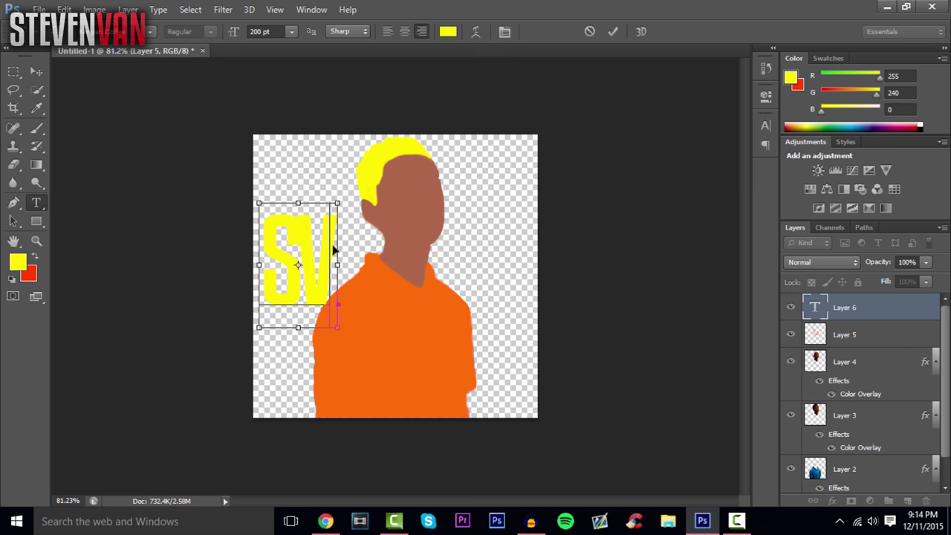
# - Try to set the SV text's tracking to 0
pyautogui.click(765, 125)
pyautogui.click(737, 169)
pyautogui.click(720, 284)
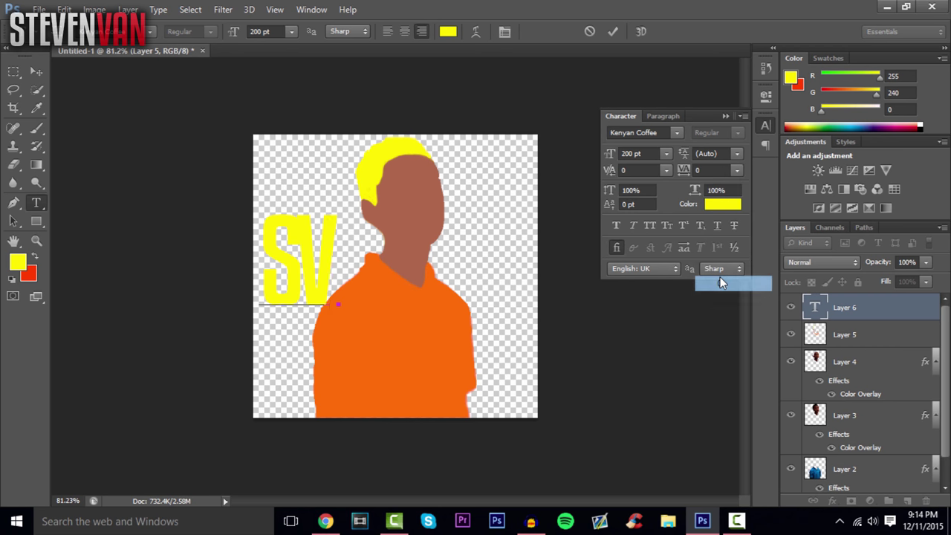
# - Recolor the SV text white, ffffff, and commit the text edit
pyautogui.doubleClick(307, 257)
pyautogui.click(446, 33)
pyautogui.click(443, 238)
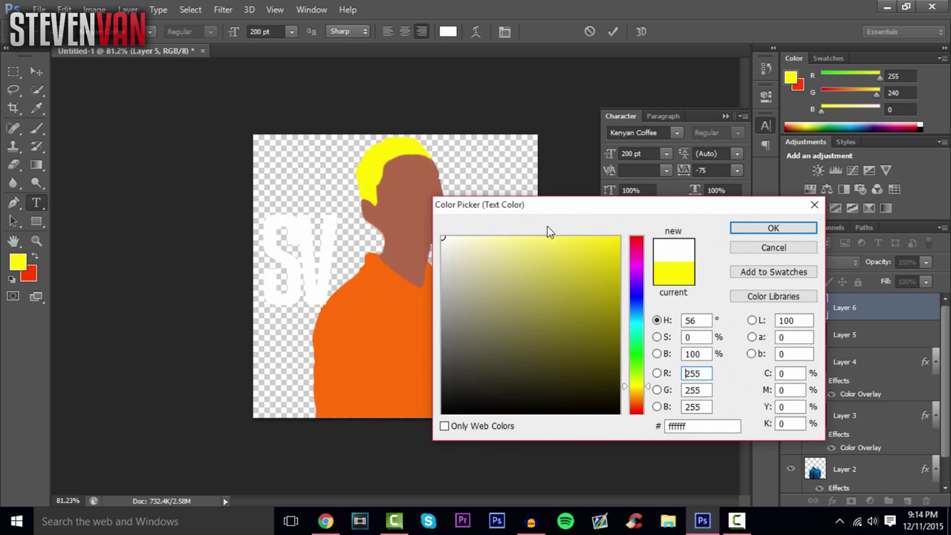
pyautogui.click(773, 227)
pyautogui.click(613, 31)
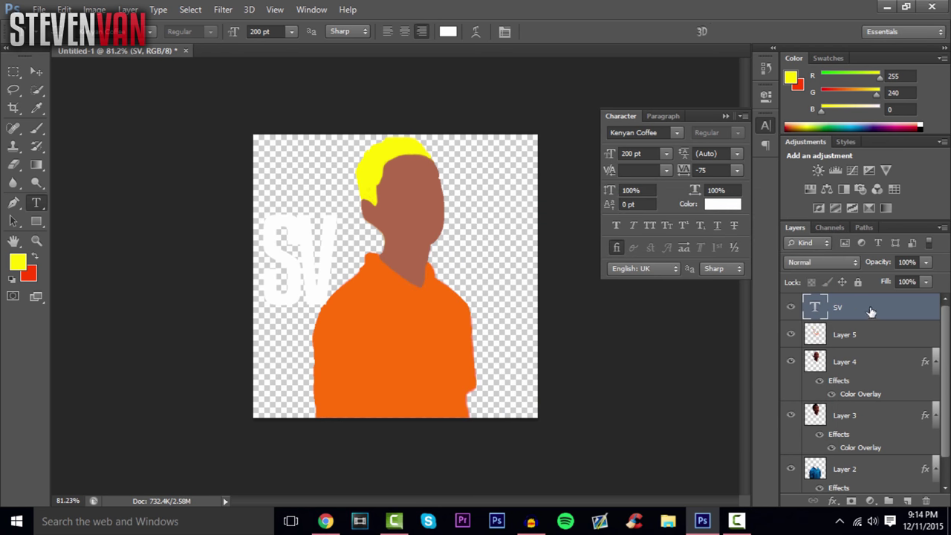
pyautogui.click(726, 116)
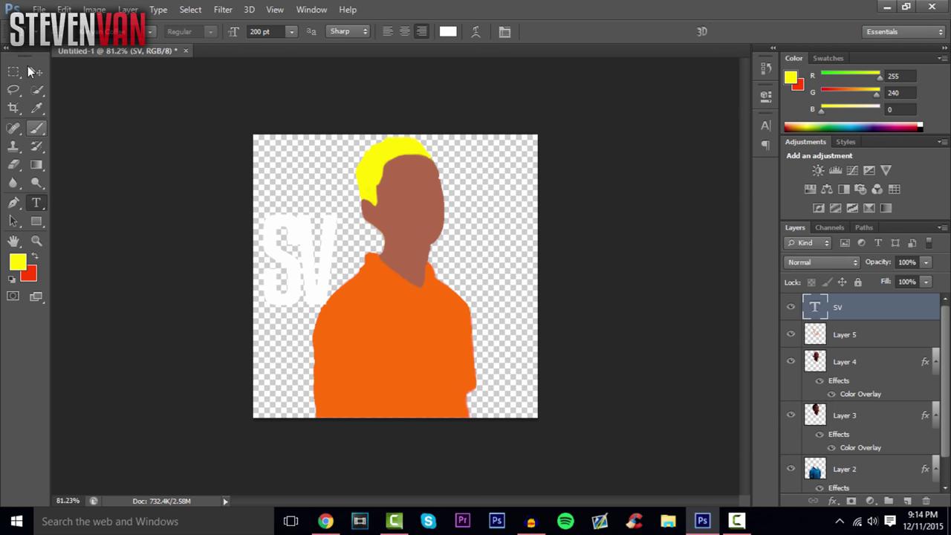
# - Transform the SV text to about 52% size, rotate it about -8° and place it on the shirt's chest as a logo
pyautogui.click(37, 71)
pyautogui.hotkey('ctrl', 't')
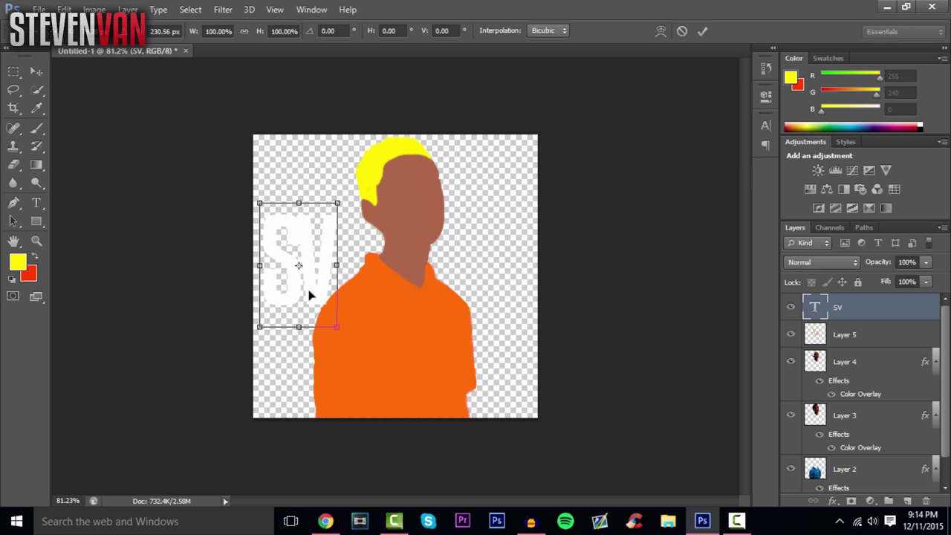
pyautogui.moveTo(311, 295); pyautogui.dragTo(455, 327)
pyautogui.moveTo(487, 398); pyautogui.dragTo(570, 444)
pyautogui.moveTo(494, 381); pyautogui.dragTo(459, 334)
pyautogui.moveTo(481, 272); pyautogui.dragTo(490, 285)
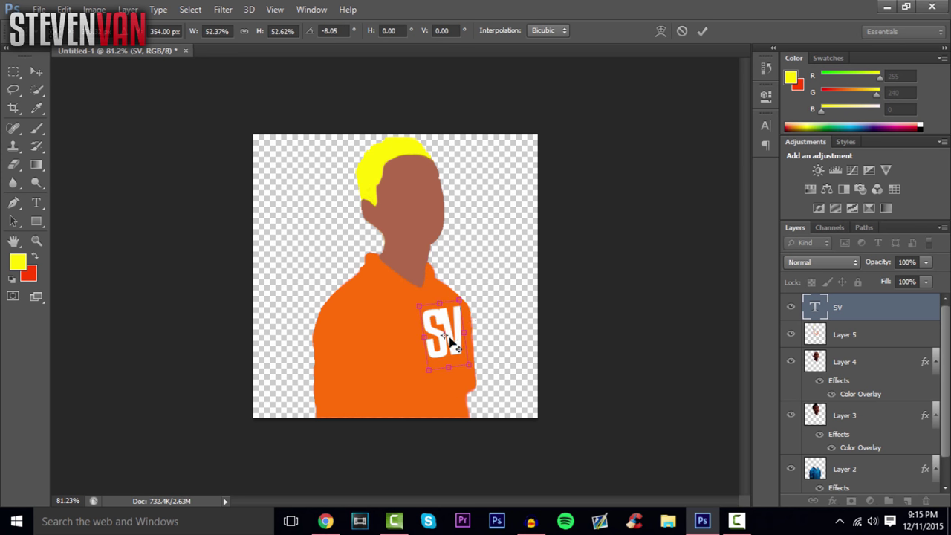
pyautogui.moveTo(450, 341); pyautogui.dragTo(445, 335)
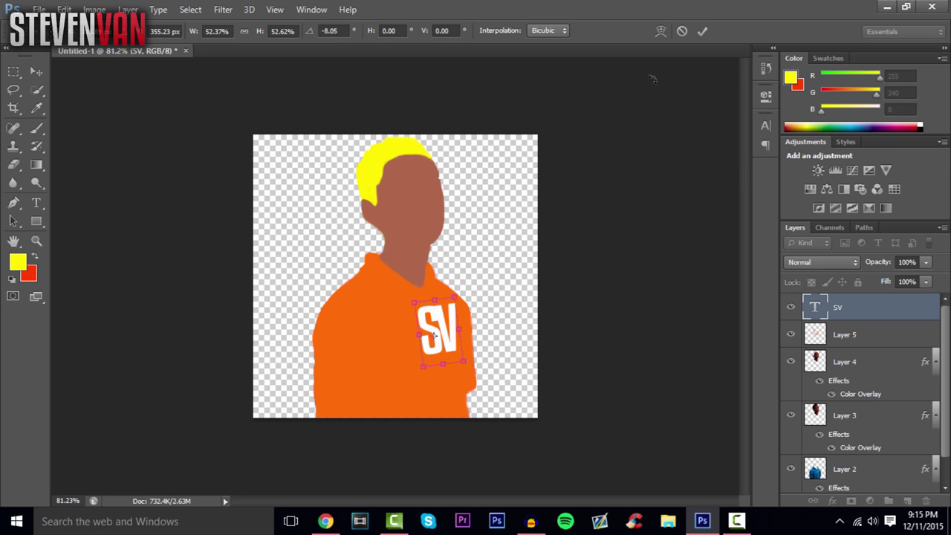
pyautogui.click(702, 31)
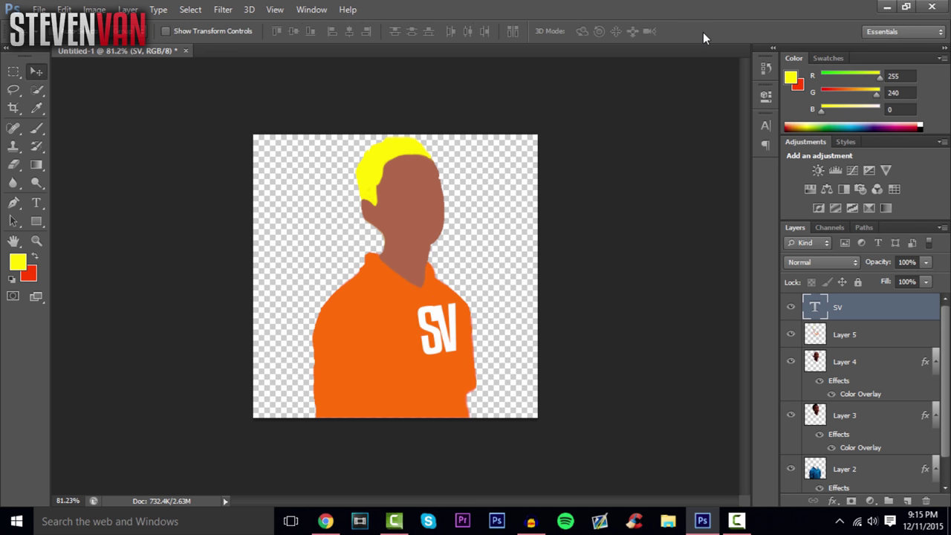
# - Place the basketball hoop image 363760 and scale it to about 39% so it covers the whole canvas
pyautogui.click(37, 9)
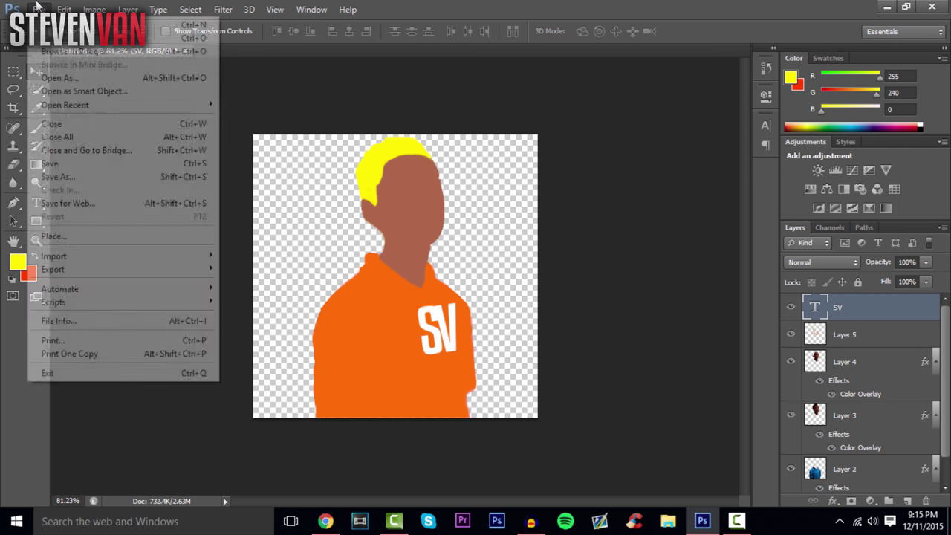
pyautogui.click(85, 231)
pyautogui.click(462, 277)
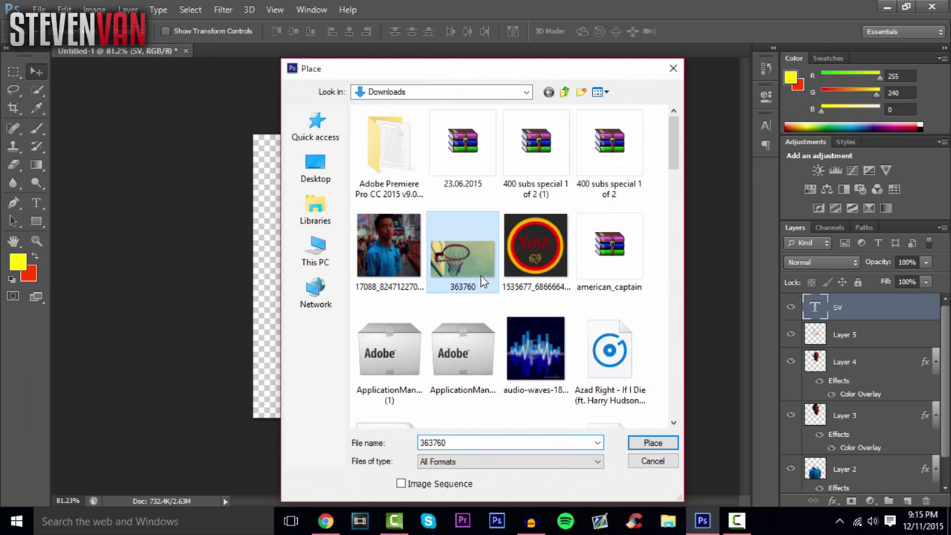
pyautogui.doubleClick(466, 274)
pyautogui.moveTo(465, 274); pyautogui.dragTo(467, 209)
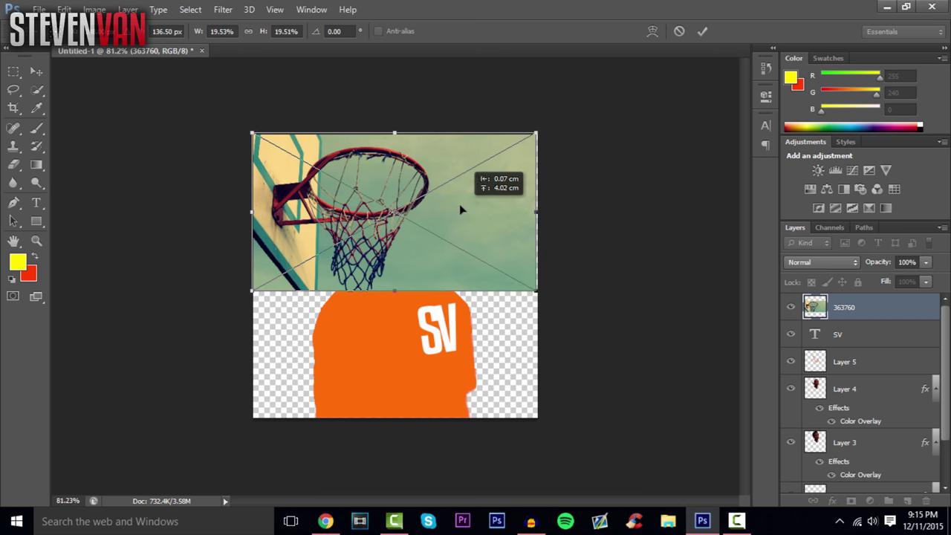
pyautogui.moveTo(538, 291); pyautogui.dragTo(803, 450)
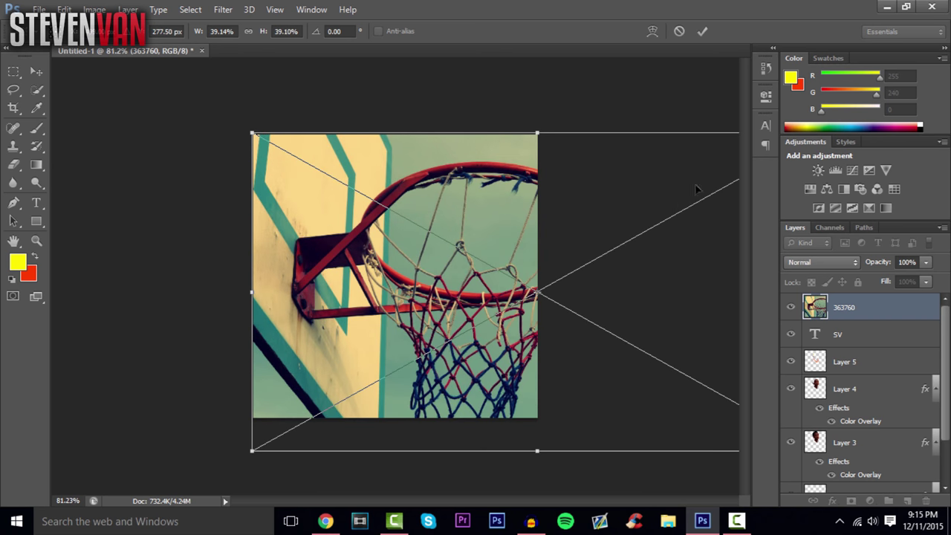
pyautogui.moveTo(621, 152); pyautogui.dragTo(559, 152)
pyautogui.click(703, 33)
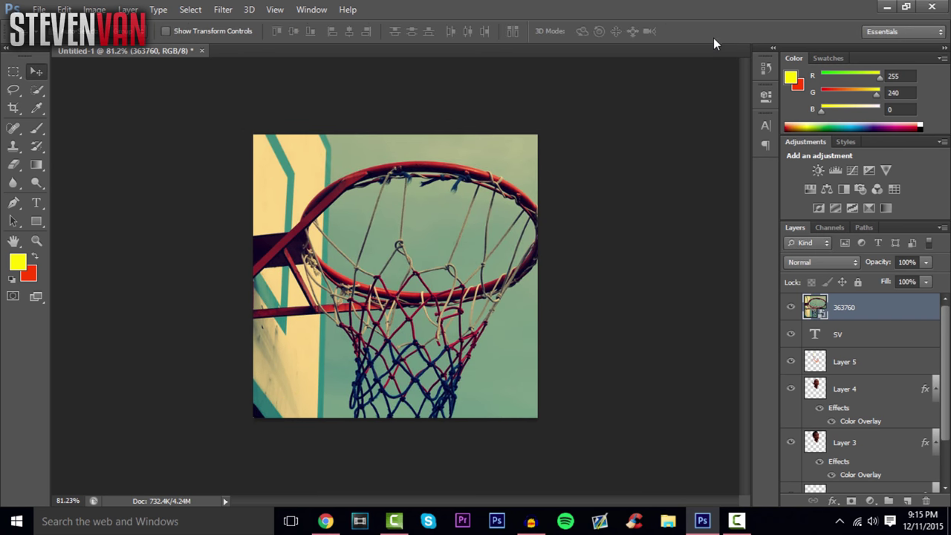
# - Move the hoop photo layer beneath Layer 2 and merge the SV text and all figure layers into one layer
pyautogui.moveTo(867, 311); pyautogui.dragTo(896, 469)
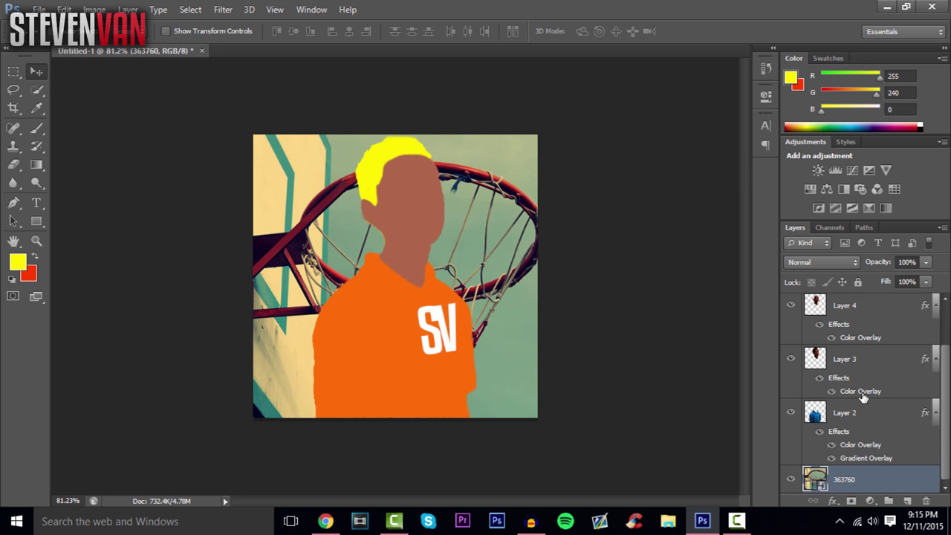
pyautogui.click(895, 419)
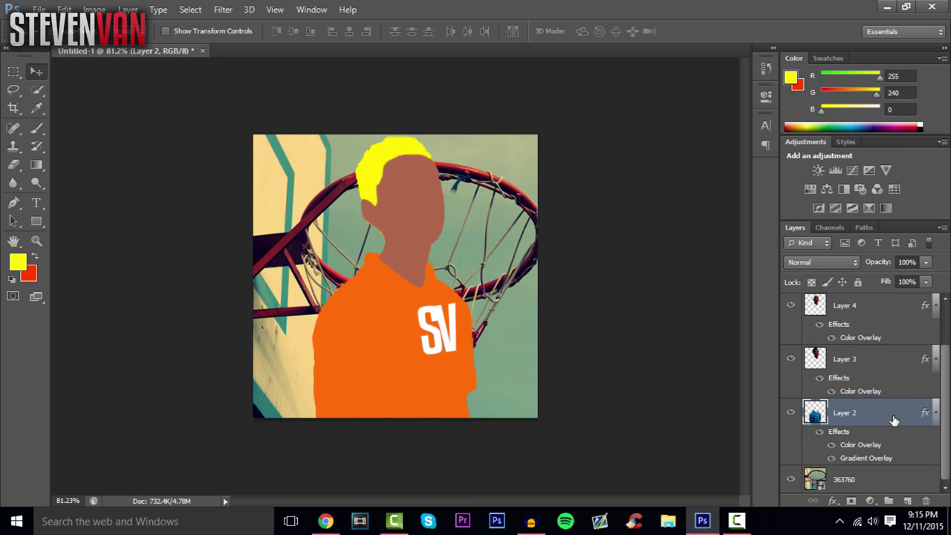
pyautogui.scroll(2, 898, 417)
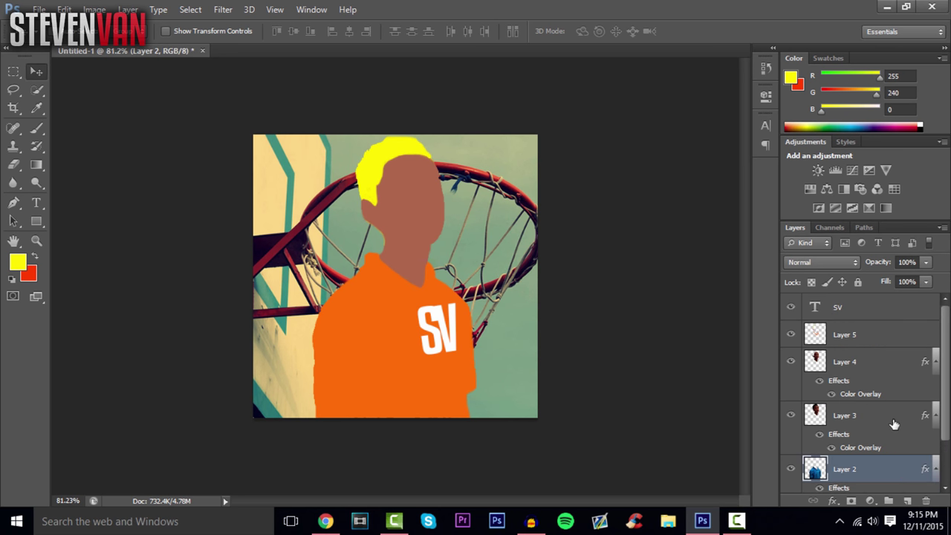
pyautogui.keyDown('shift'); pyautogui.click(894, 420); pyautogui.keyUp('shift')
pyautogui.keyDown('shift'); pyautogui.click(888, 368); pyautogui.keyUp('shift')
pyautogui.scroll(-2, 891, 421)
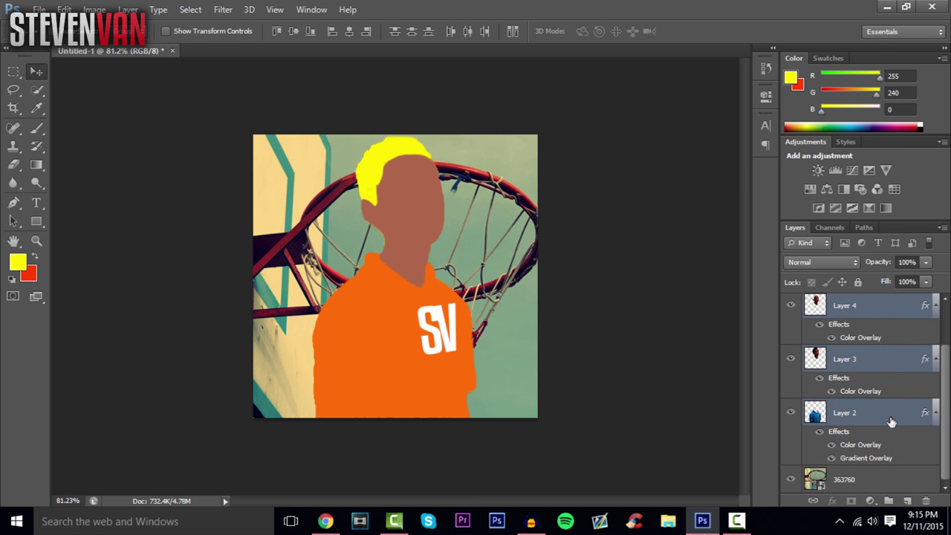
pyautogui.scroll(2, 891, 422)
pyautogui.hotkey('ctrl', 'e')
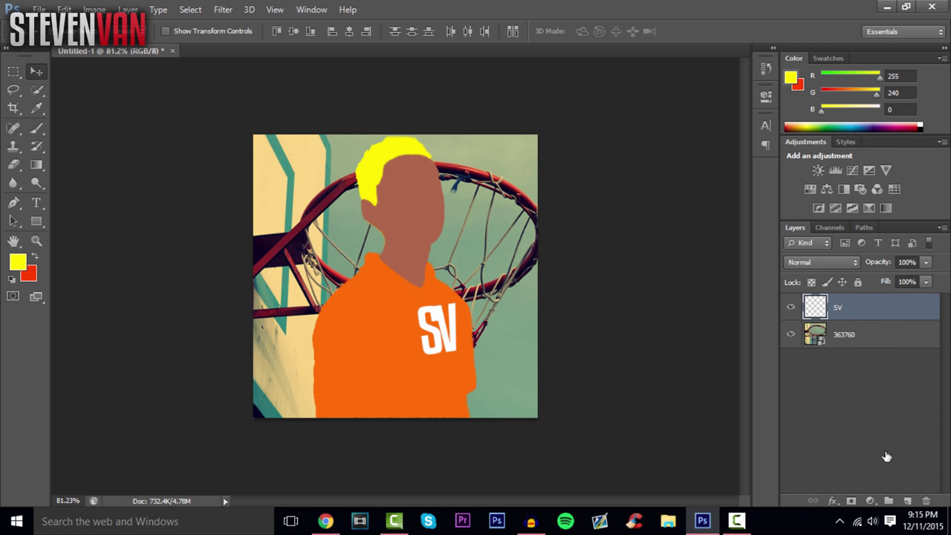
# - Add an Outer Glow to the merged figure layer with the orange color ffa200 and a larger size
pyautogui.rightClick(852, 315)
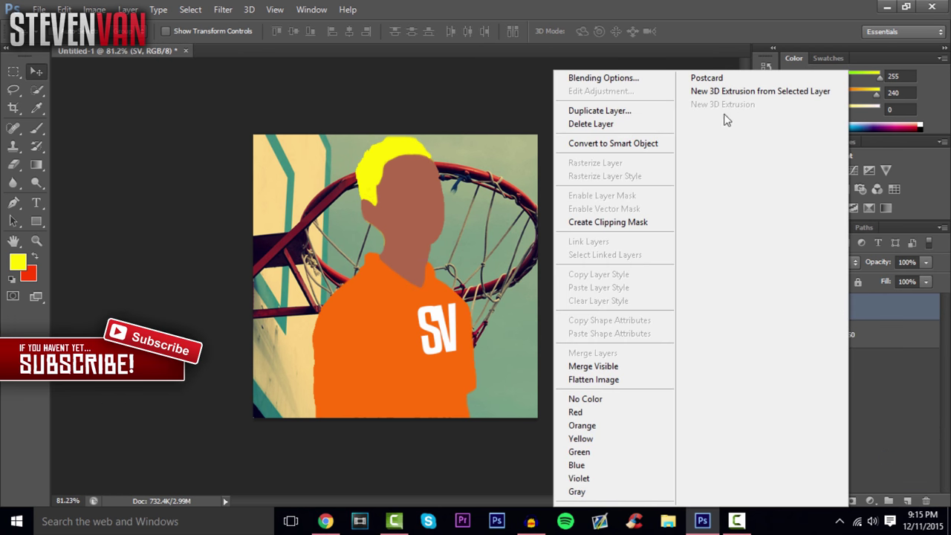
pyautogui.click(654, 77)
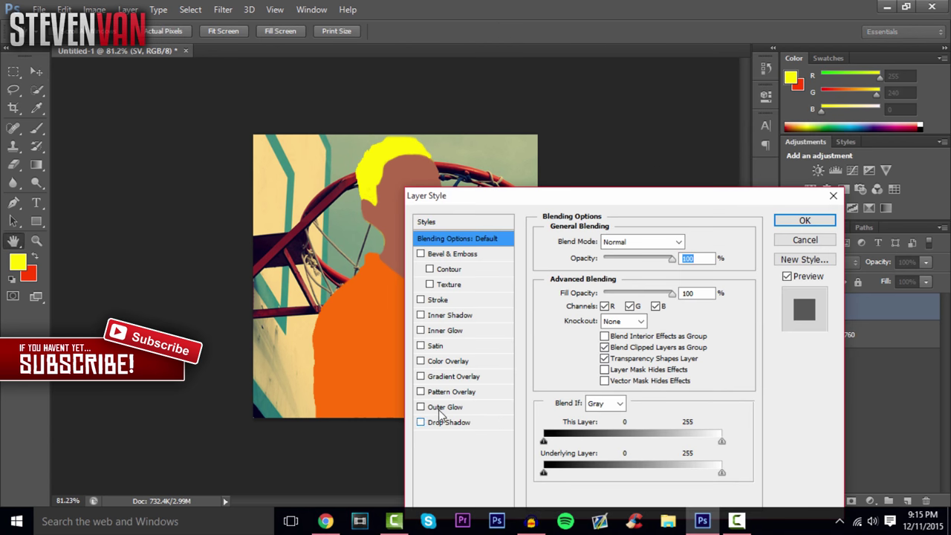
pyautogui.click(443, 407)
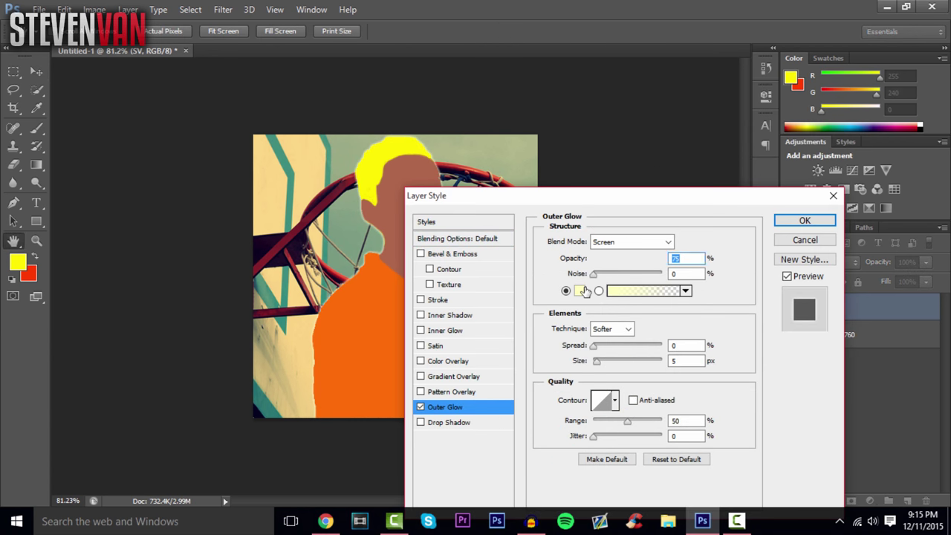
pyautogui.click(580, 290)
pyautogui.moveTo(644, 406); pyautogui.dragTo(638, 396)
pyautogui.moveTo(578, 305); pyautogui.dragTo(620, 237)
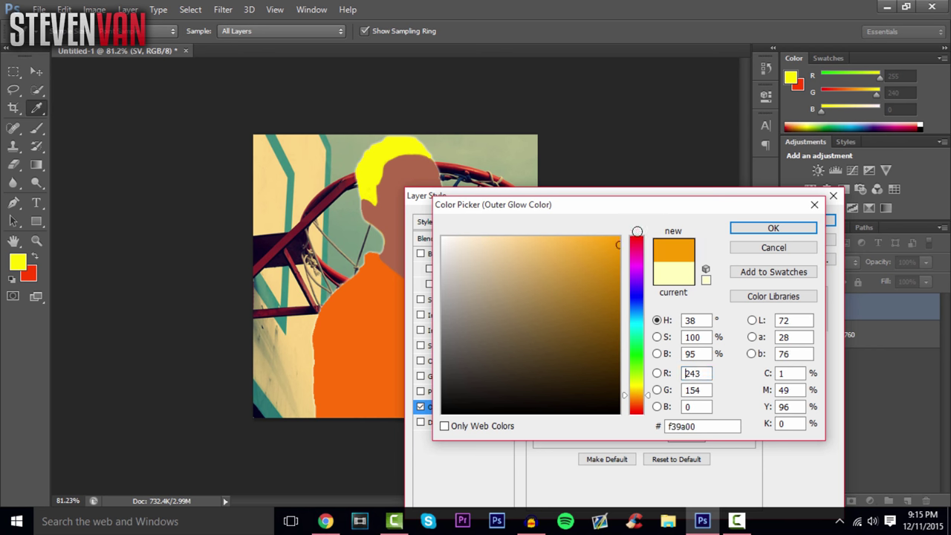
pyautogui.click(775, 229)
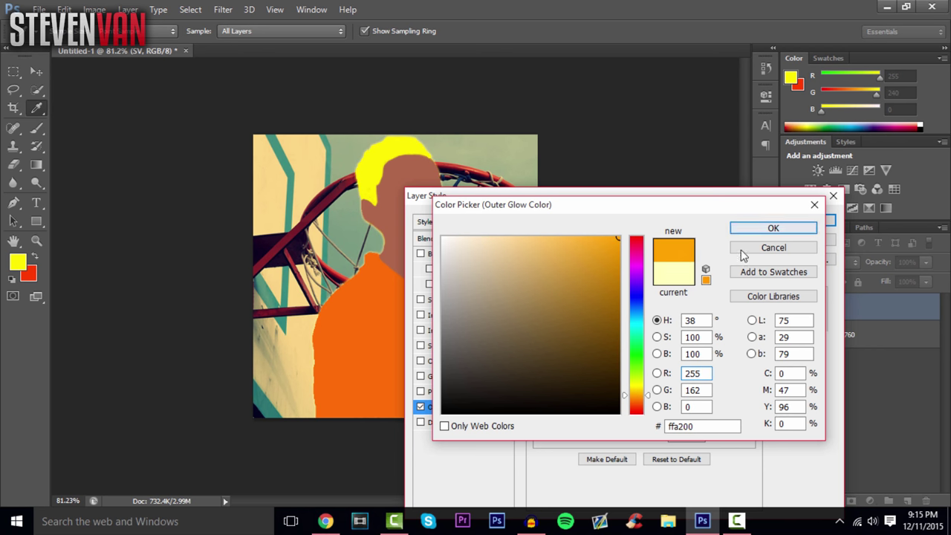
pyautogui.moveTo(604, 363); pyautogui.dragTo(605, 364)
# - Add an orange Inner Glow to the figure layer with a size of about 43 px
pyautogui.click(468, 332)
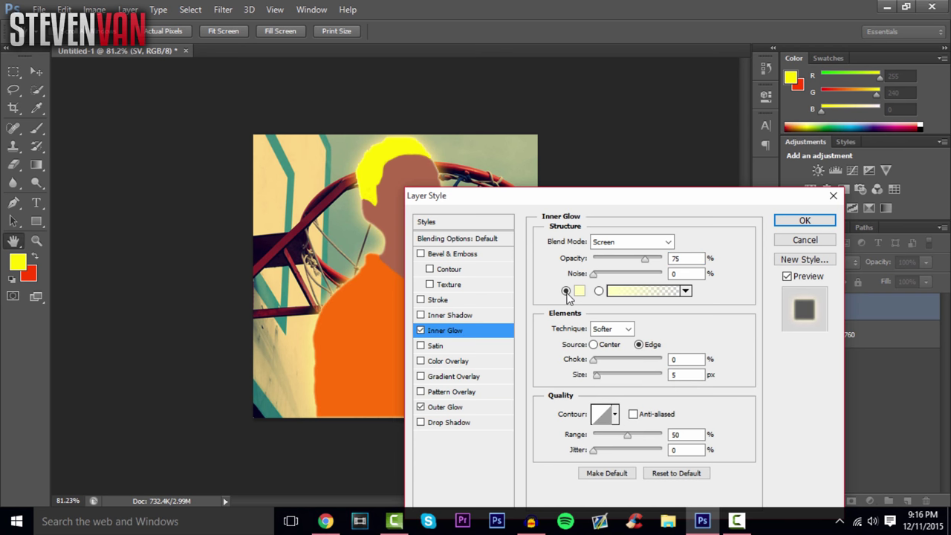
pyautogui.click(579, 291)
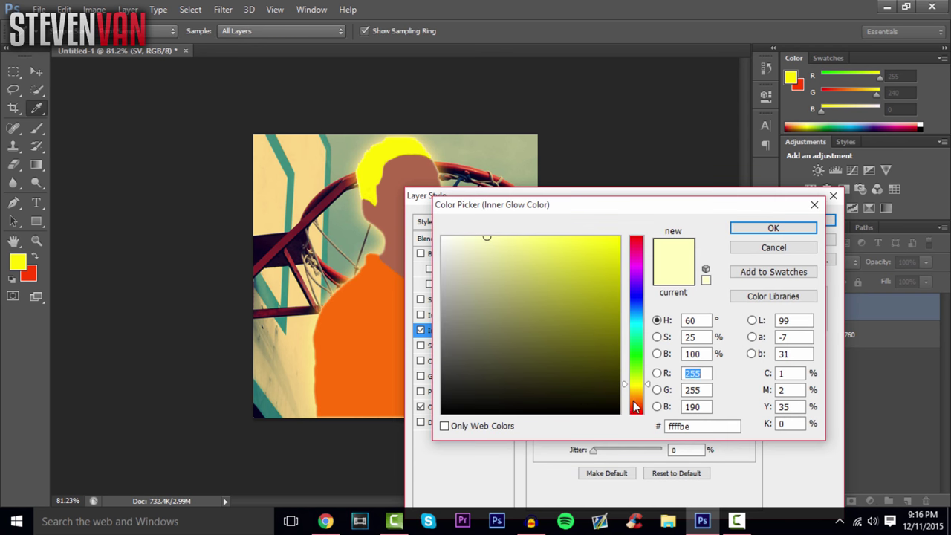
pyautogui.moveTo(636, 407); pyautogui.dragTo(608, 377)
pyautogui.click(618, 238)
pyautogui.click(775, 229)
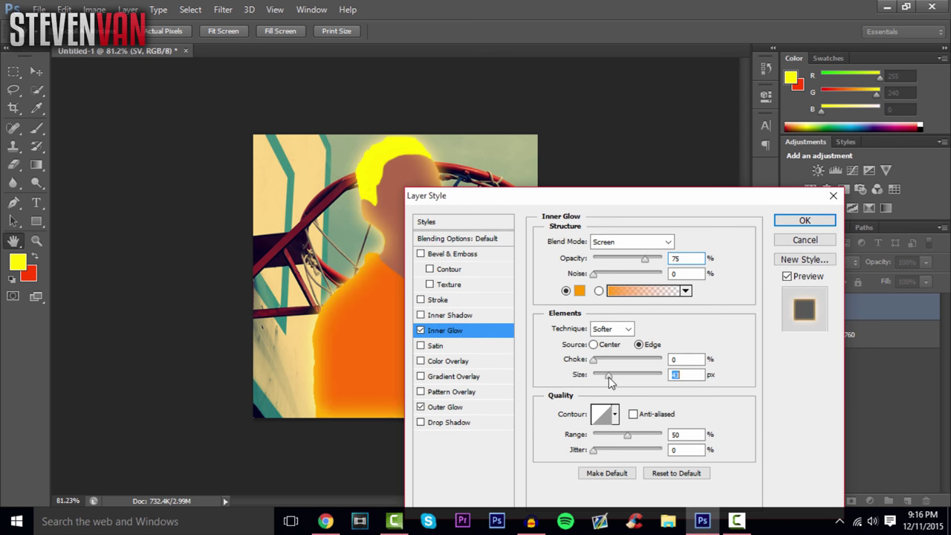
# - Increase the Outer Glow's size further, keep its color ffa200, and apply the layer style
pyautogui.click(461, 408)
pyautogui.click(580, 291)
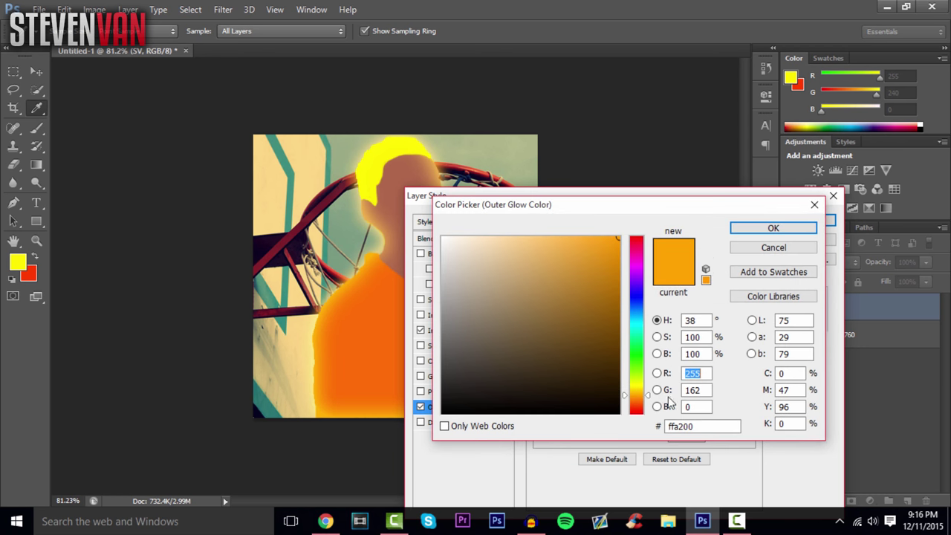
pyautogui.click(774, 230)
pyautogui.moveTo(594, 361); pyautogui.dragTo(615, 364)
pyautogui.click(792, 223)
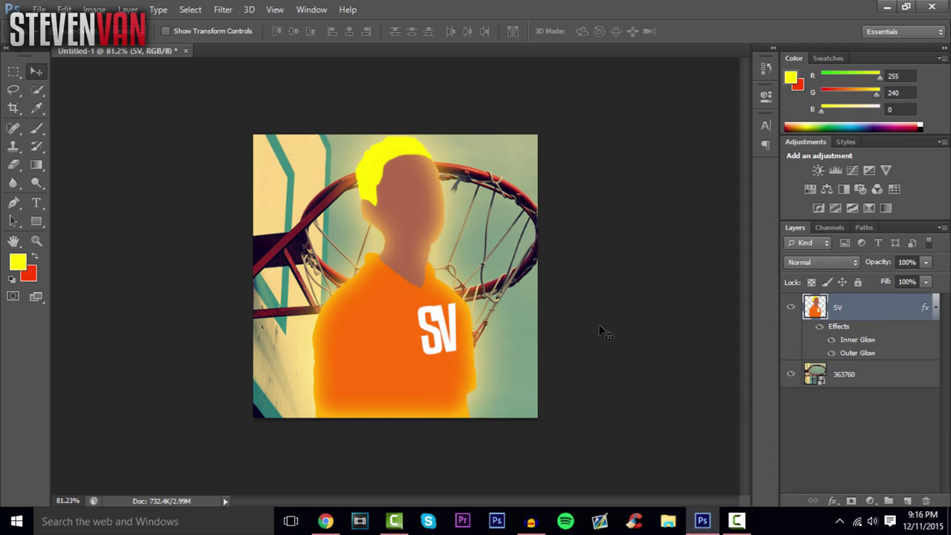
# - Scale the figure to about 103% and center it on the canvas
pyautogui.hotkey('ctrl', 't')
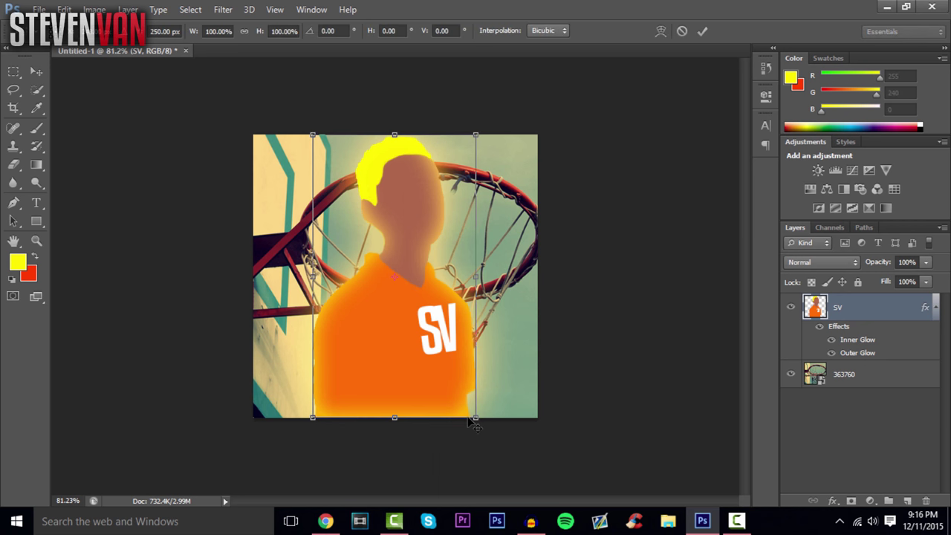
pyautogui.moveTo(477, 419); pyautogui.dragTo(481, 424)
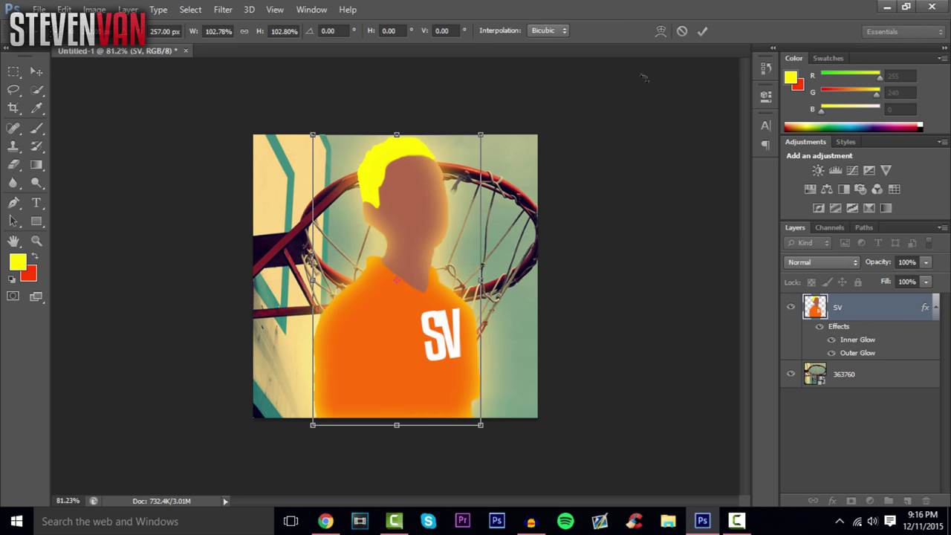
pyautogui.click(702, 32)
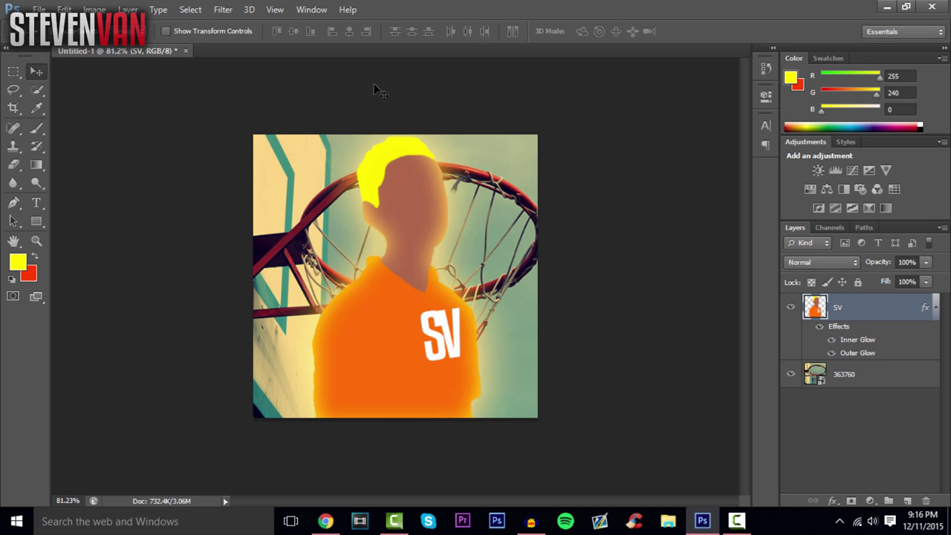
pyautogui.hotkey('ctrl', 'a')
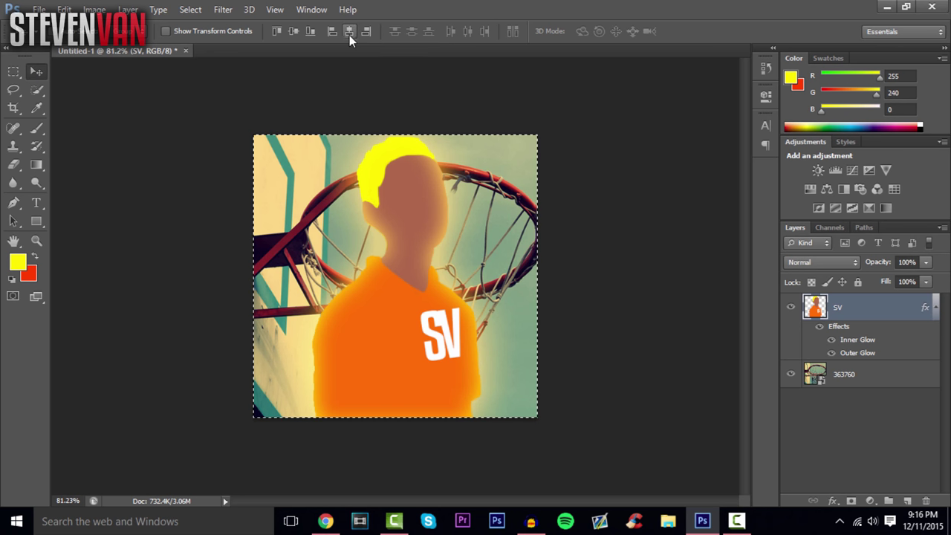
pyautogui.click(295, 31)
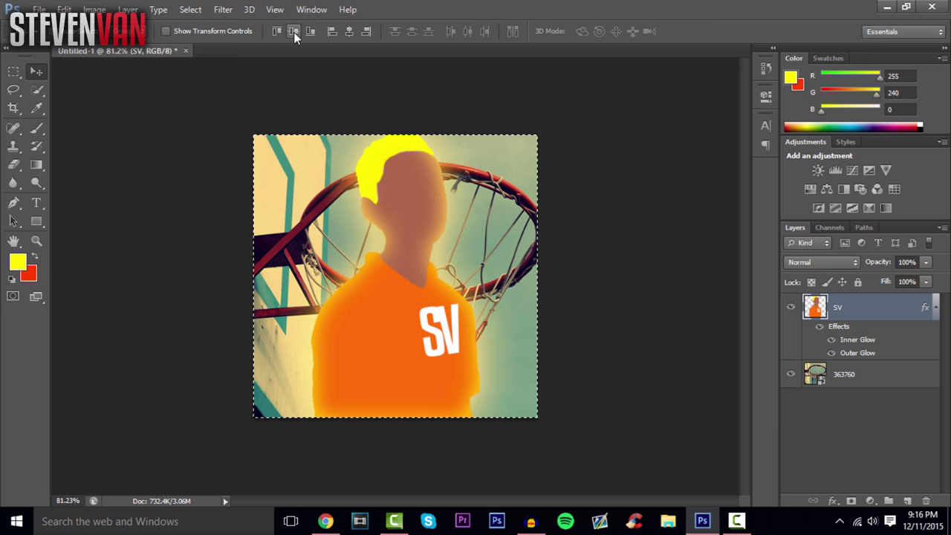
pyautogui.hotkey('ctrl', 'd')
# - Darken the hoop background with a Hue/Saturation adjustment layer above the photo, setting Lightness to about -62
pyautogui.click(843, 379)
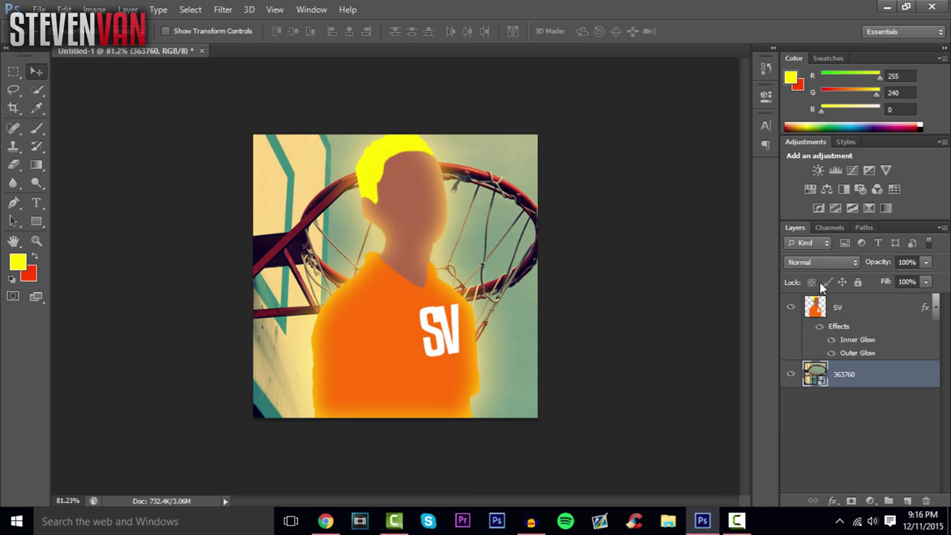
pyautogui.click(810, 189)
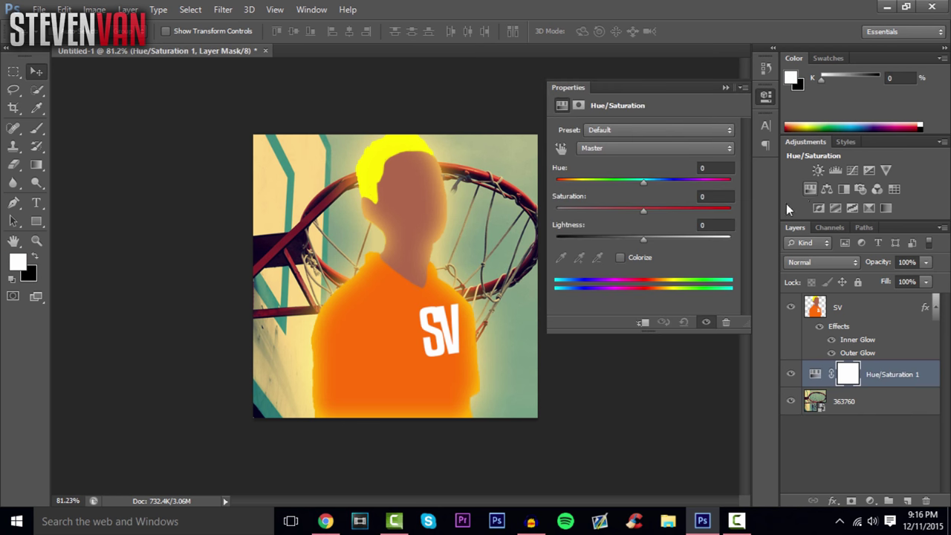
pyautogui.moveTo(643, 239); pyautogui.dragTo(582, 249)
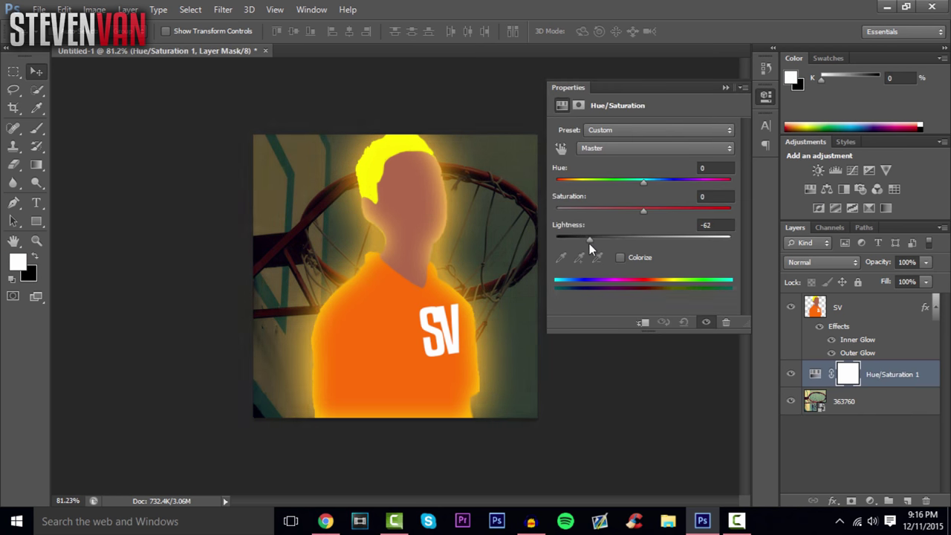
pyautogui.click(724, 87)
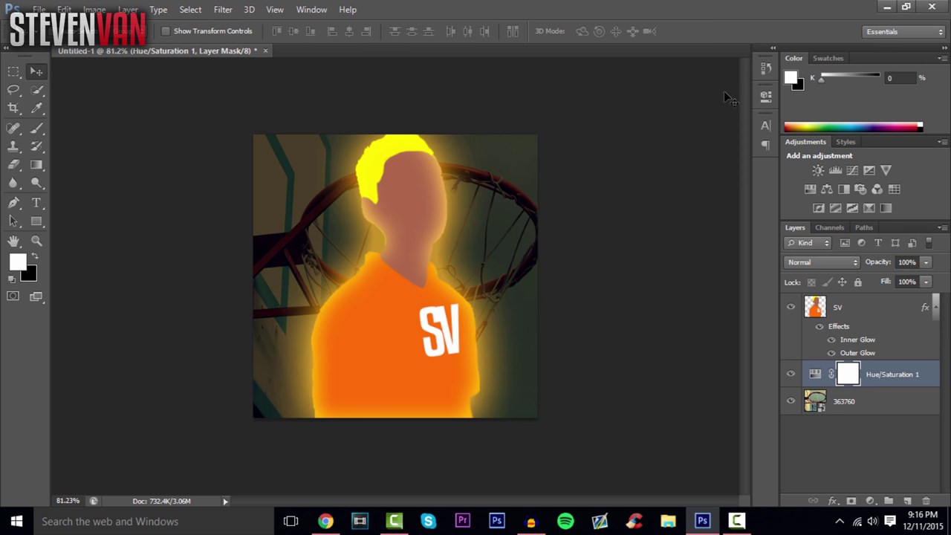